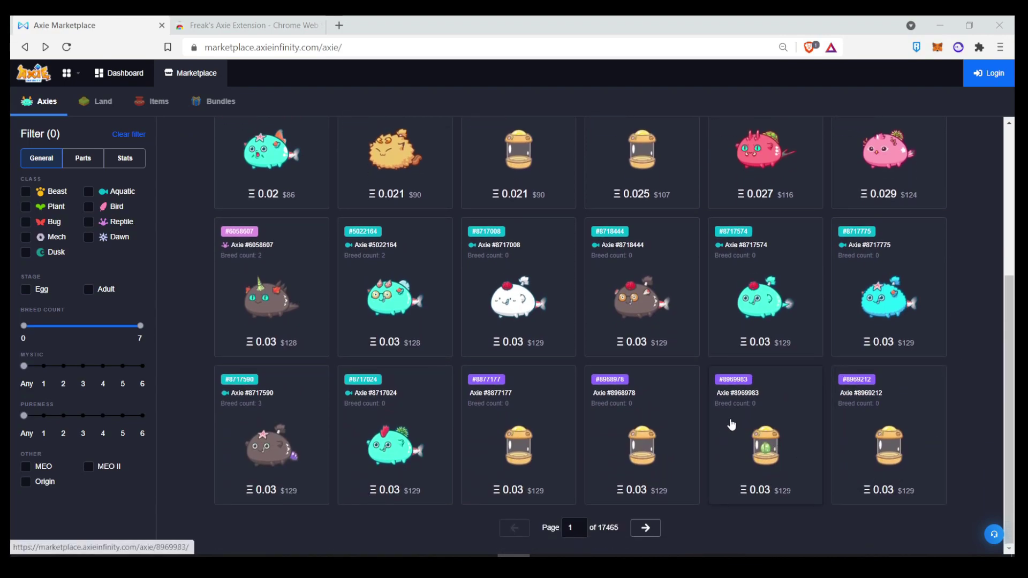
- Reload the Axie marketplace listing and open the detail page of Axie #8717024
key(ctrl+Tab)
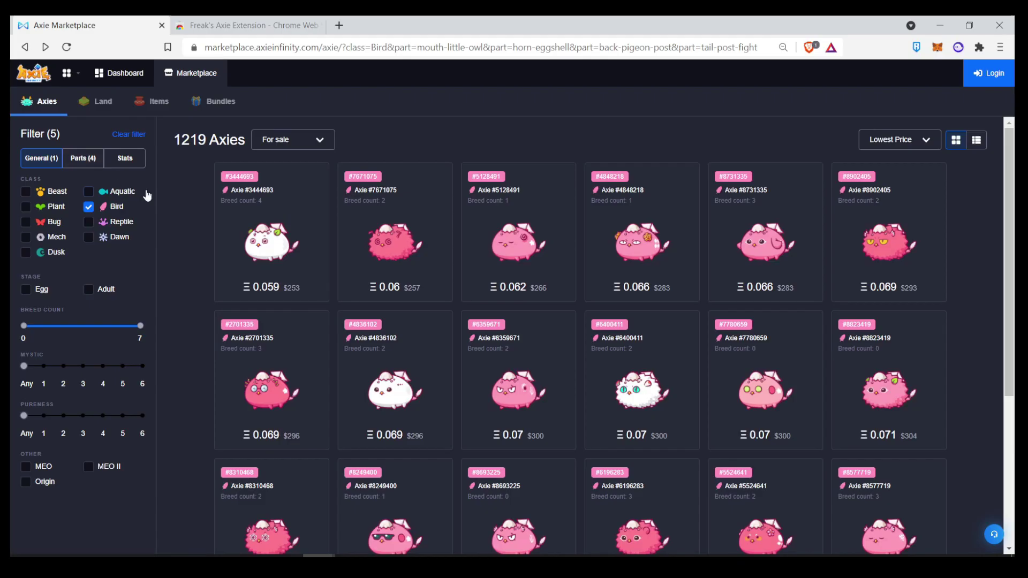
key(F5)
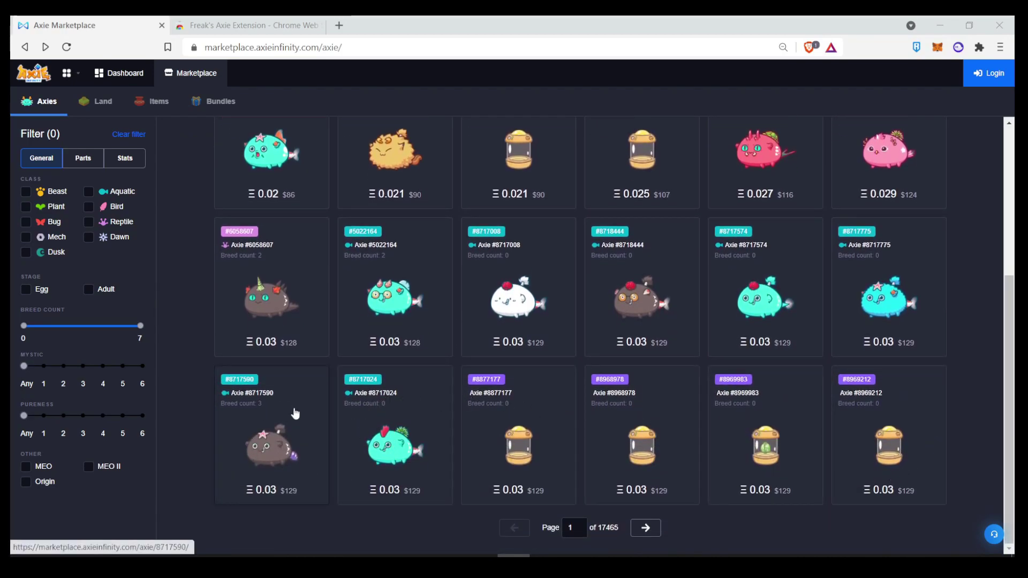
click(411, 454)
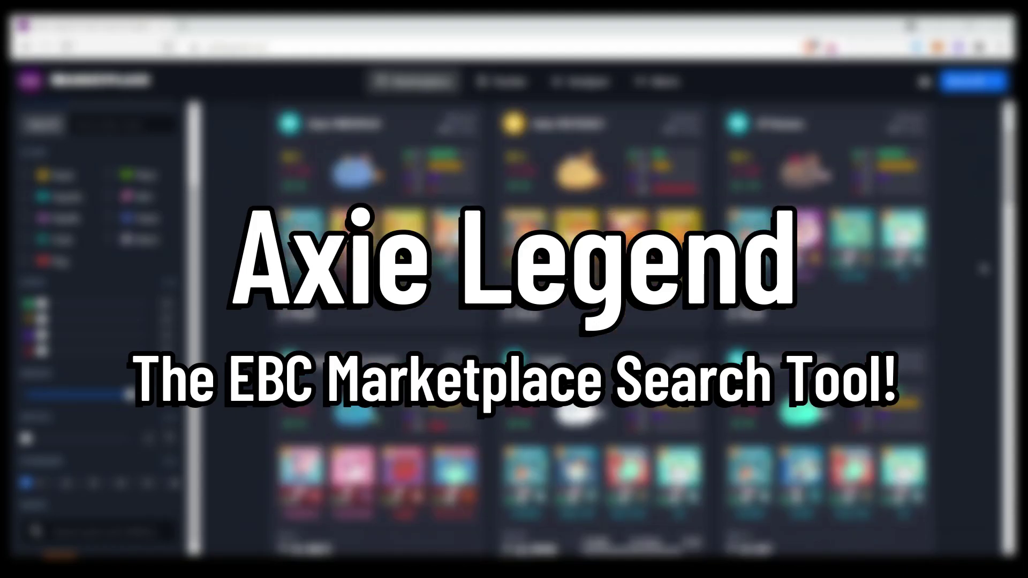
scroll(971, 278, down, 5)
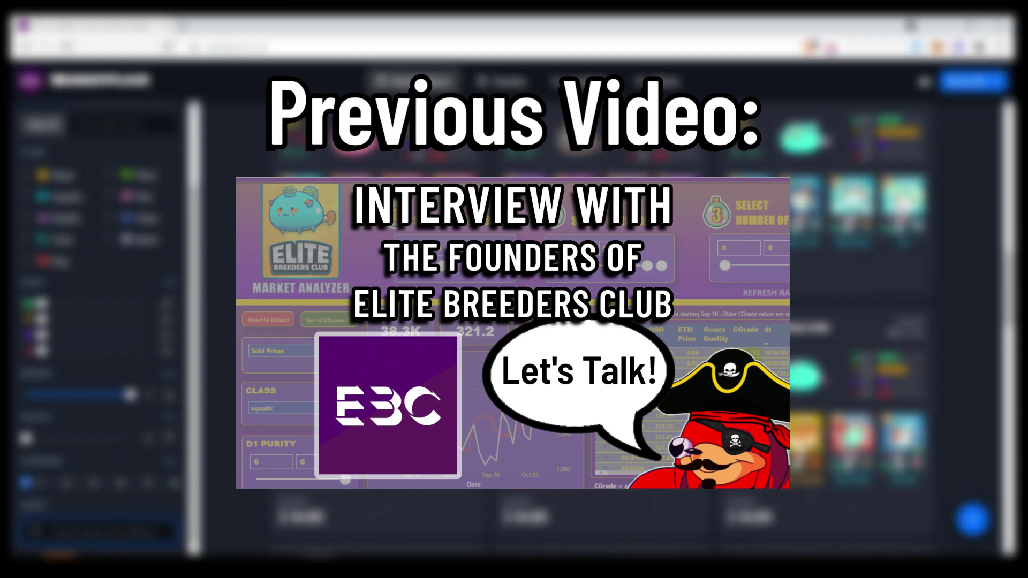
- Scroll through the Axie Legend card grid to review stats, parts and prices
scroll(605, 321, up, 3)
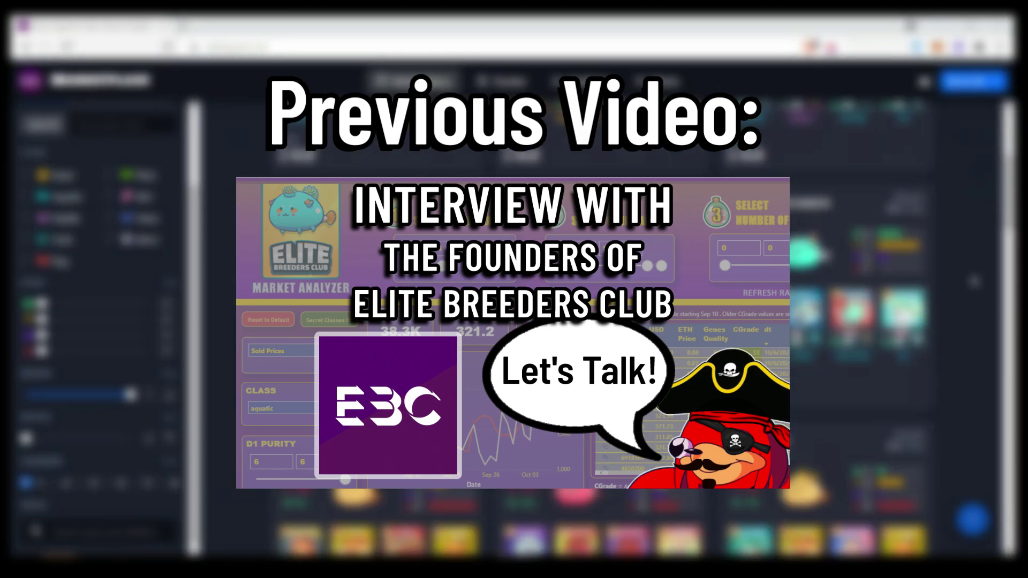
scroll(972, 279, down, 3)
- Scroll down to the Parts search box, preview its parts-and-abilities picker, then close it
scroll(971, 278, down, 4)
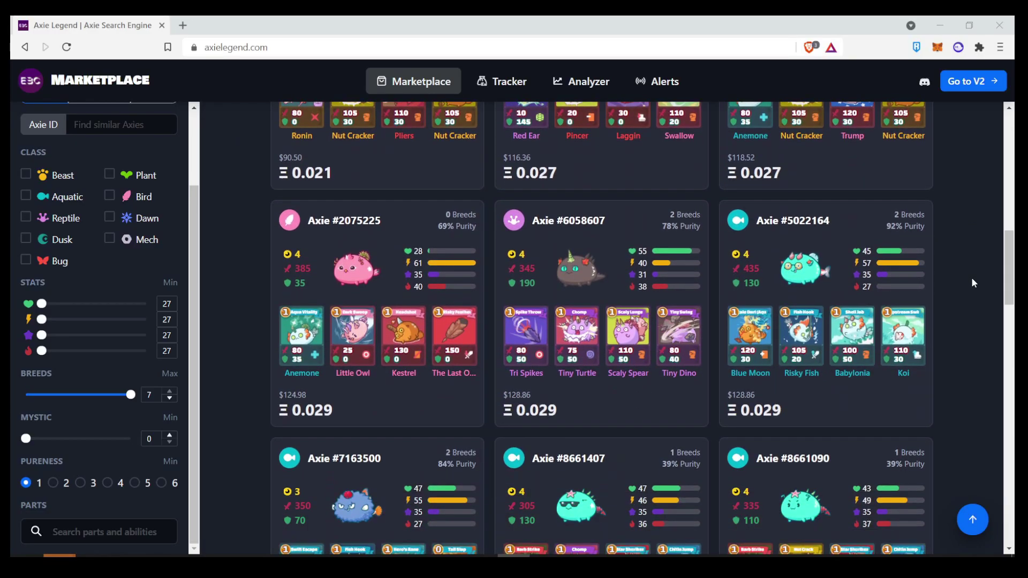
scroll(228, 440, down, 1)
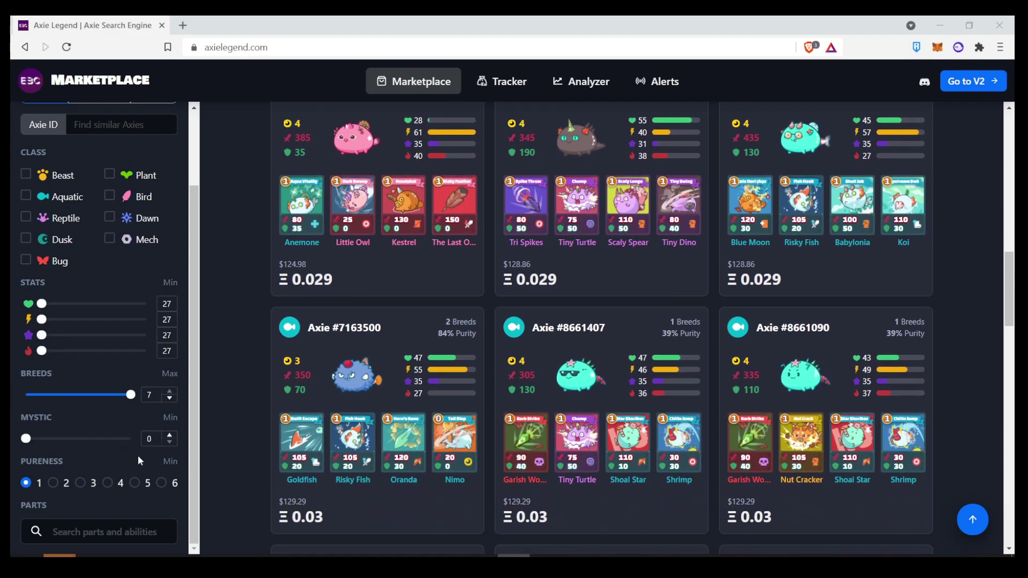
click(97, 531)
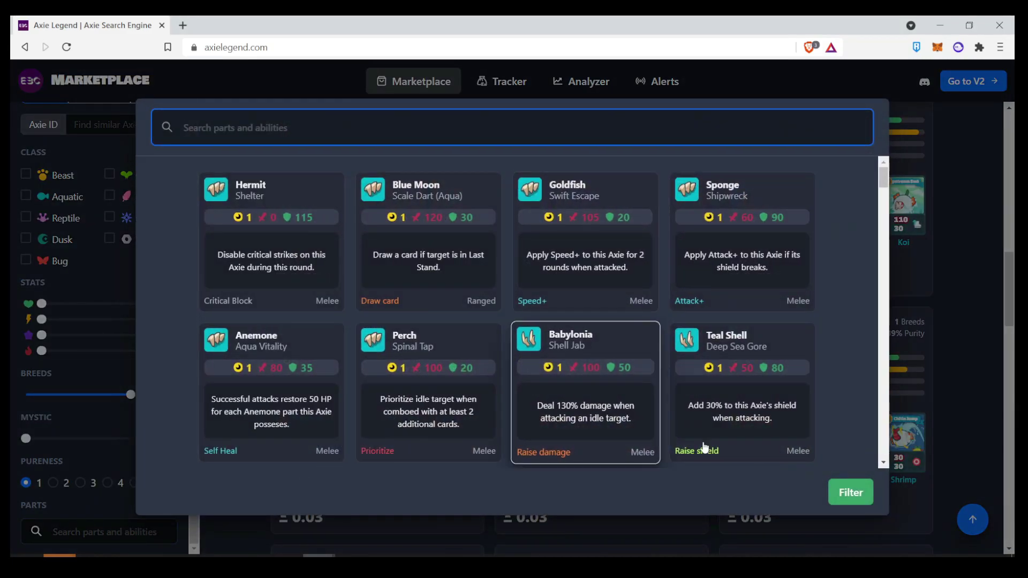
key(Escape)
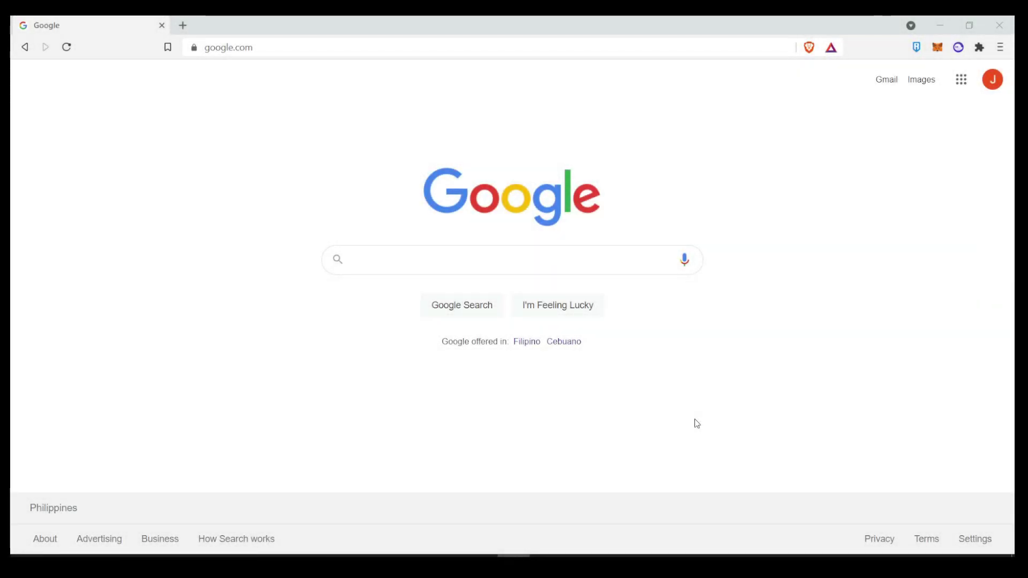
- Load axielegend.com in the address bar
click(304, 49)
text(axiele)
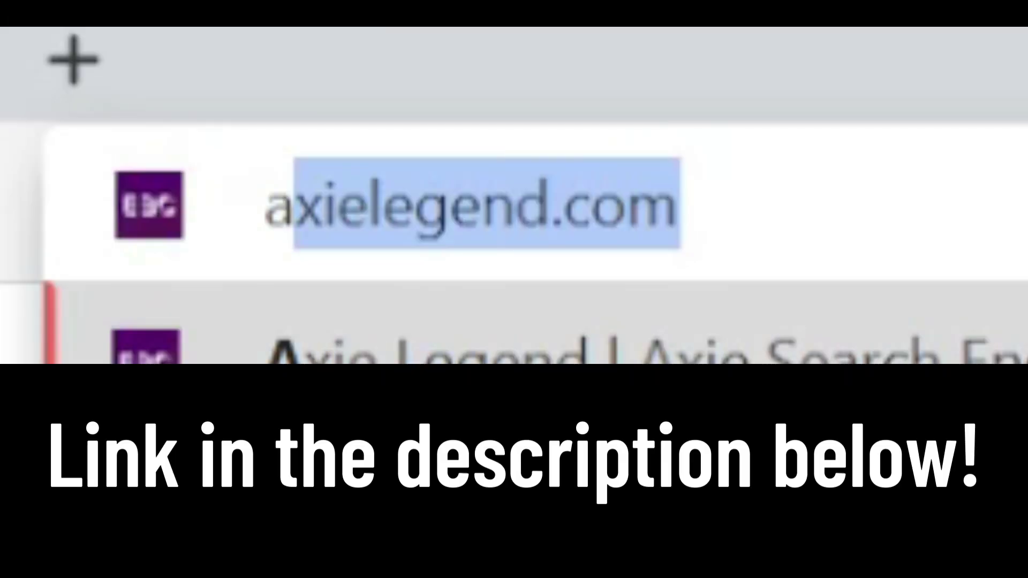
text(gen)
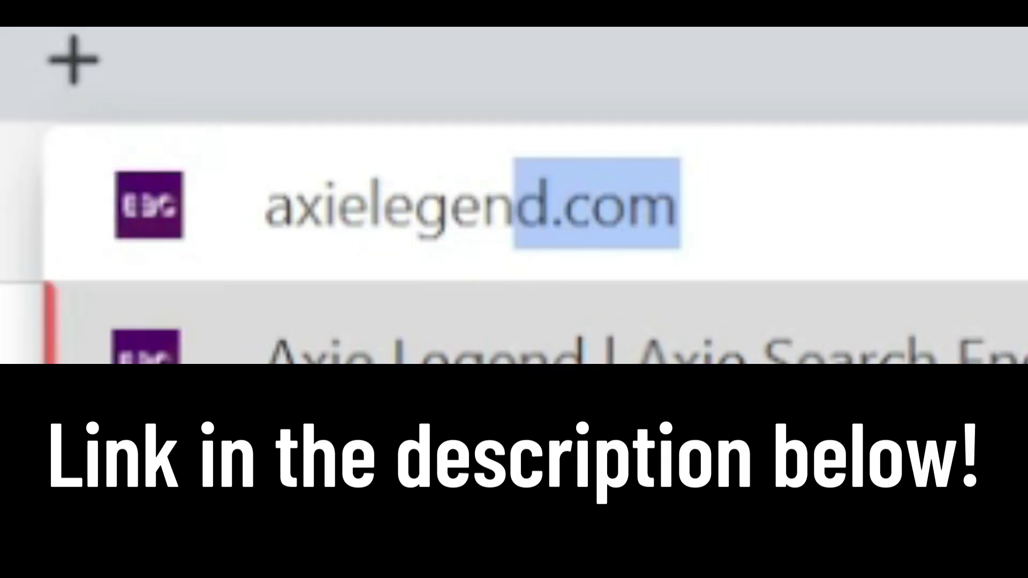
text(d.com)
key(Return)
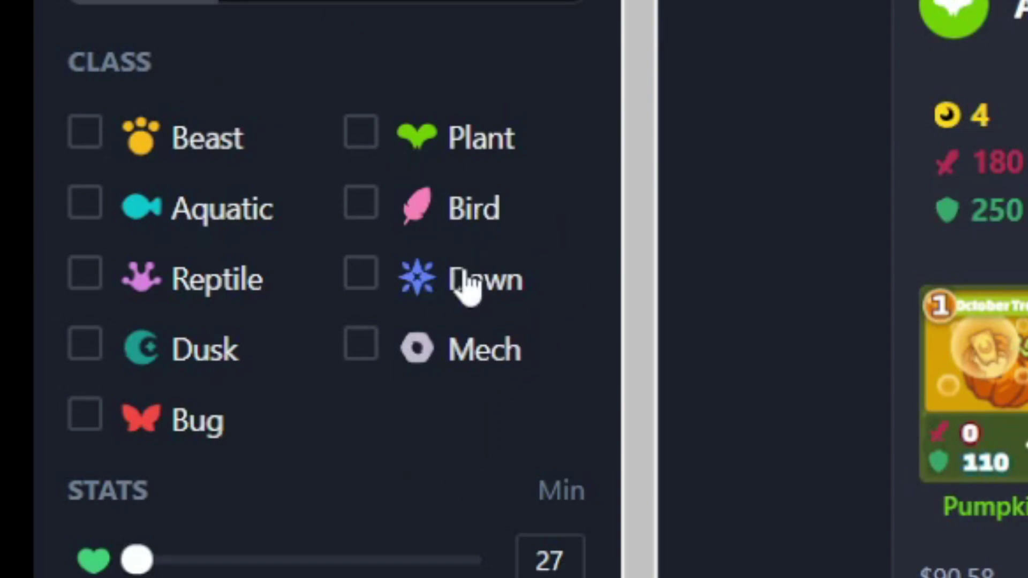
- Set minimum Speed to 52, then 55, then drag the slider back down
scroll(466, 280, down, 3)
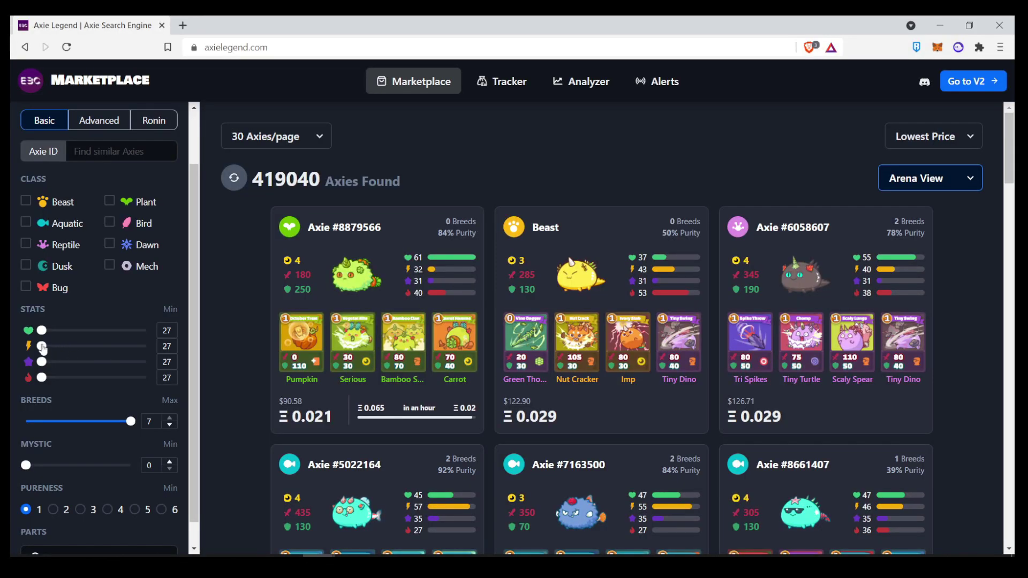
click(121, 349)
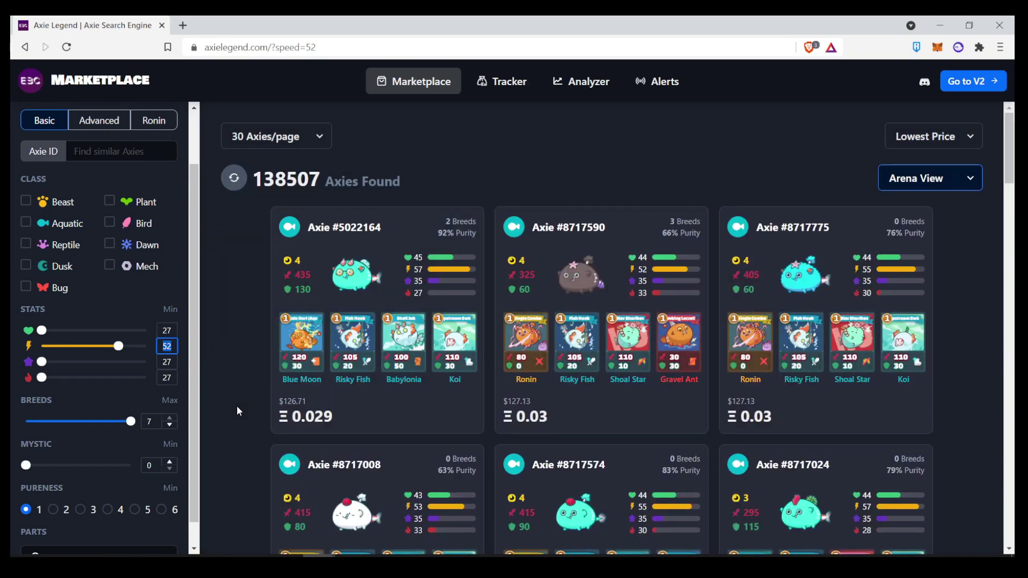
text(55)
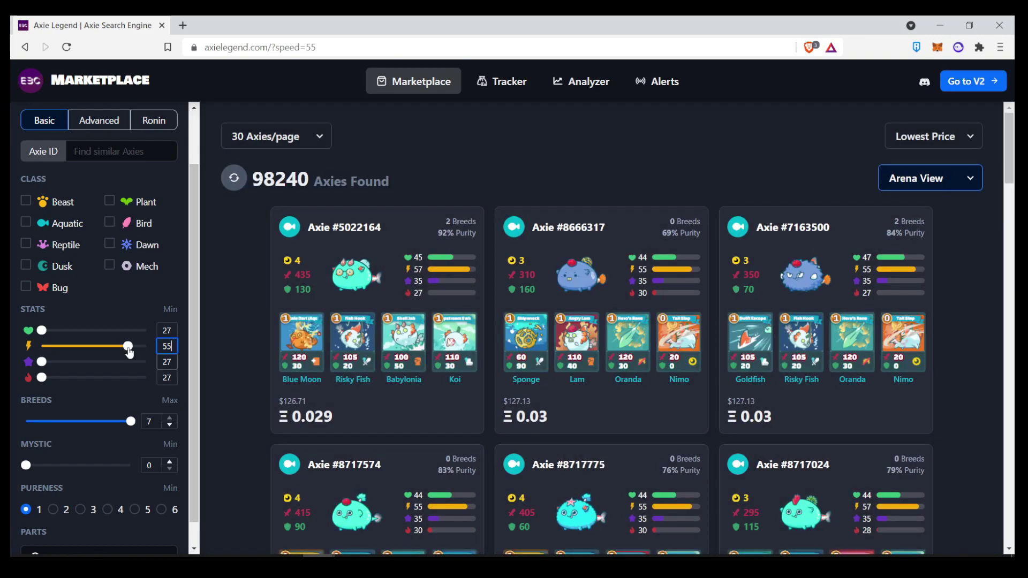
drag(128, 350, 125, 351)
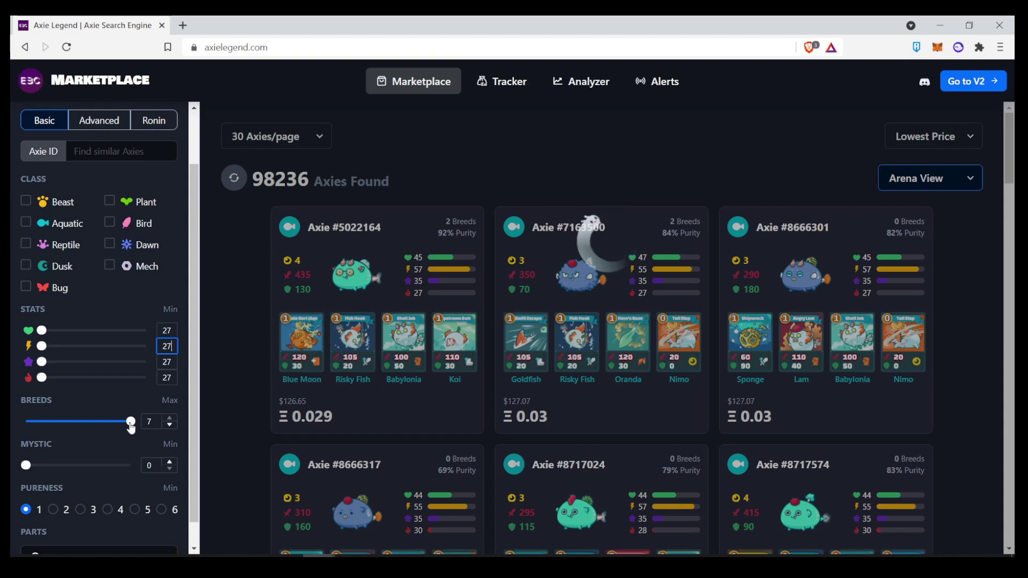
- Nudge the breed count slider, require 2 mystic parts, then reset mystic to 0
mouse_move(131, 427)
mouse_down()
mouse_move(88, 425)
mouse_move(131, 426)
mouse_up()
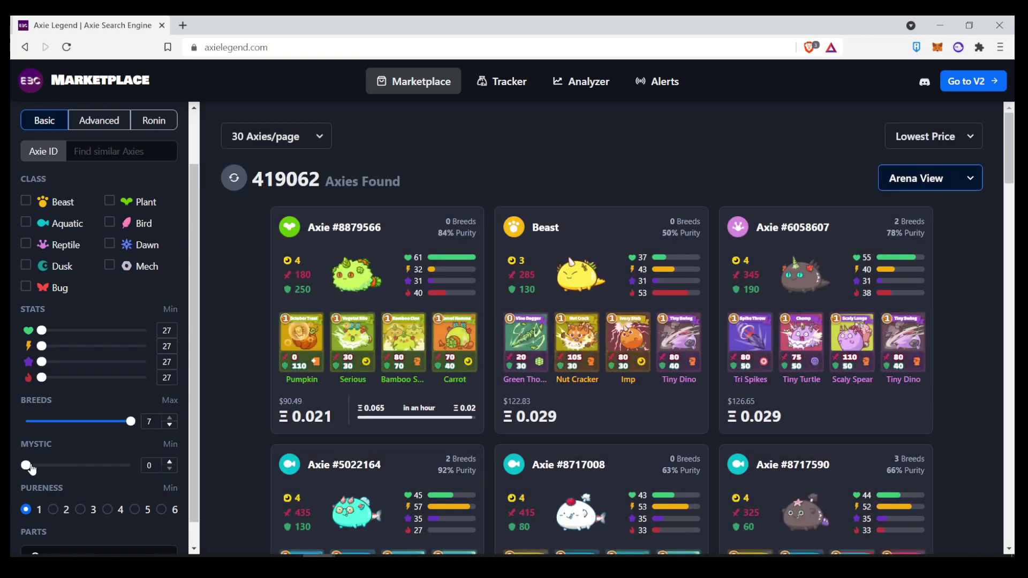
click(32, 470)
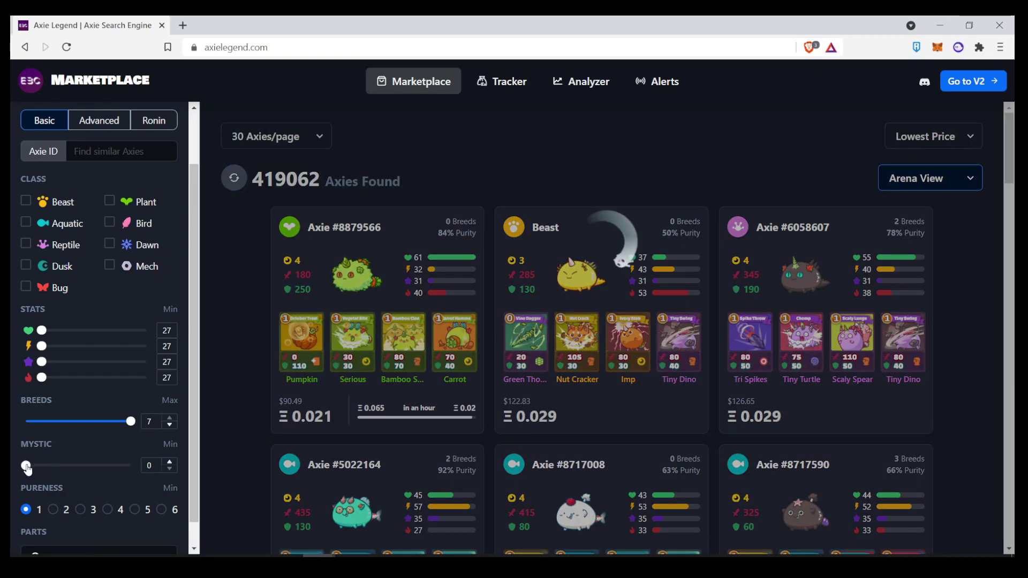
drag(28, 469, 61, 465)
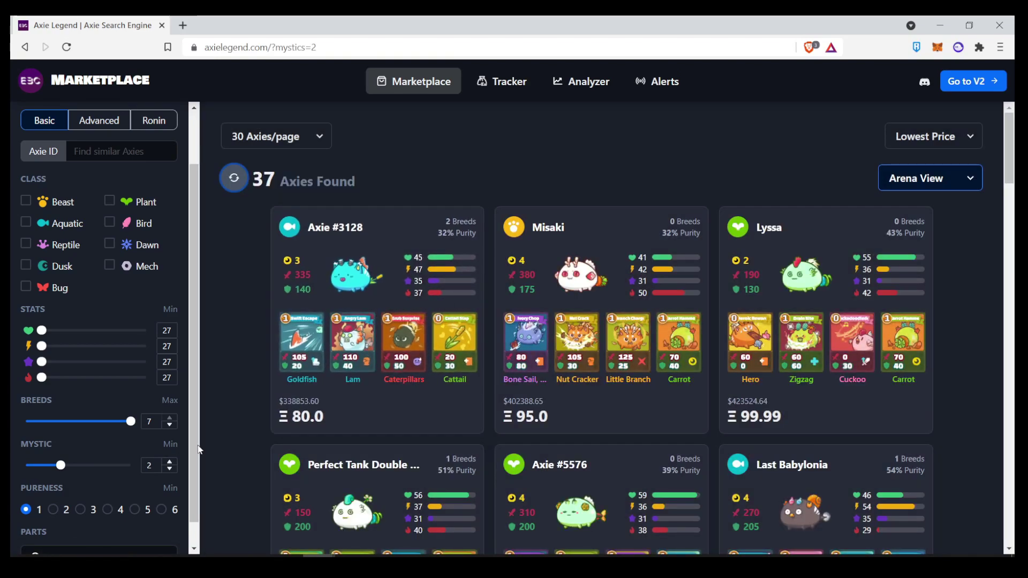
drag(13, 468, 12, 468)
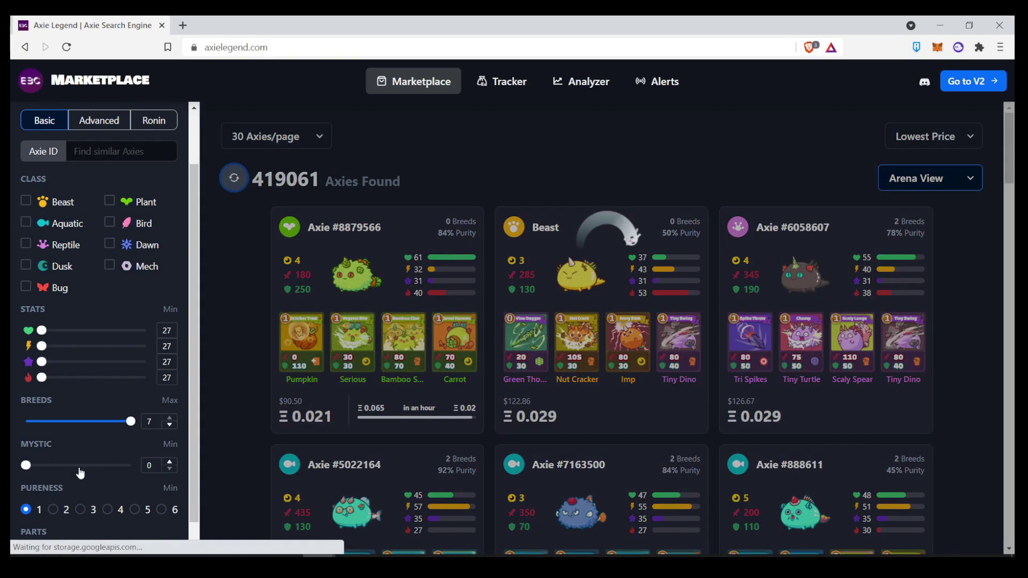
- Filter to pureness 5 and switch the cards to Breed View
click(135, 509)
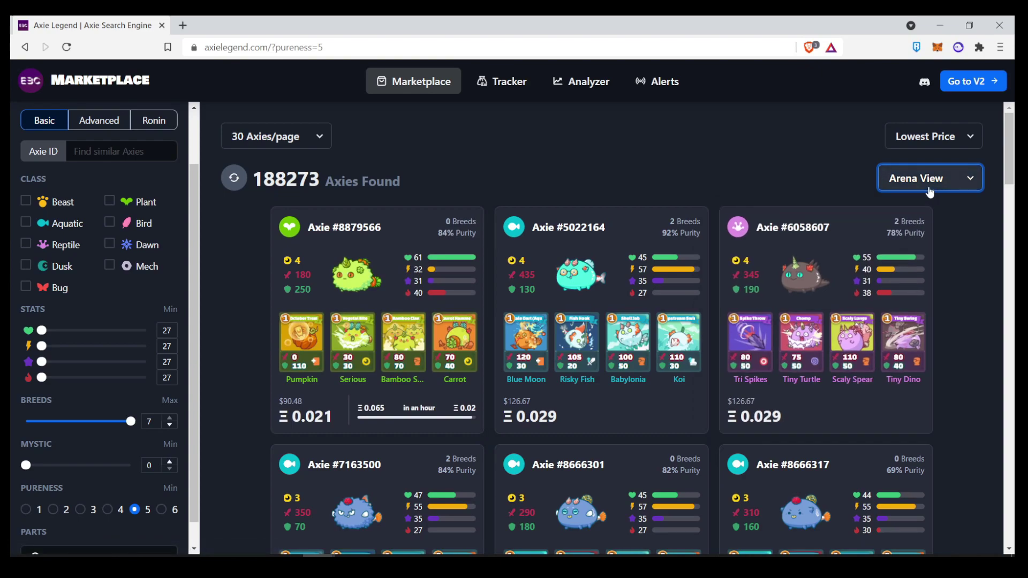
click(922, 191)
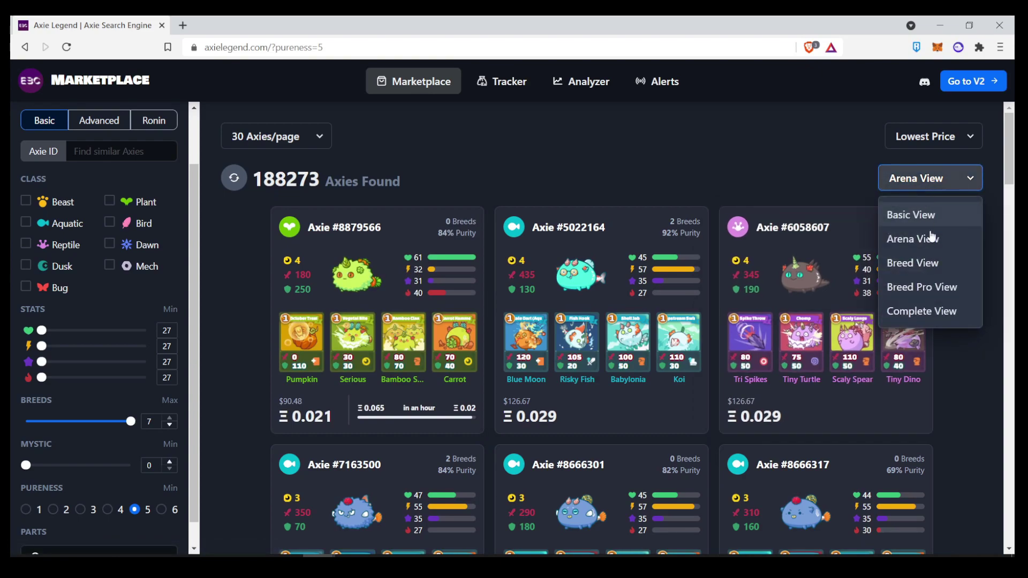
click(930, 262)
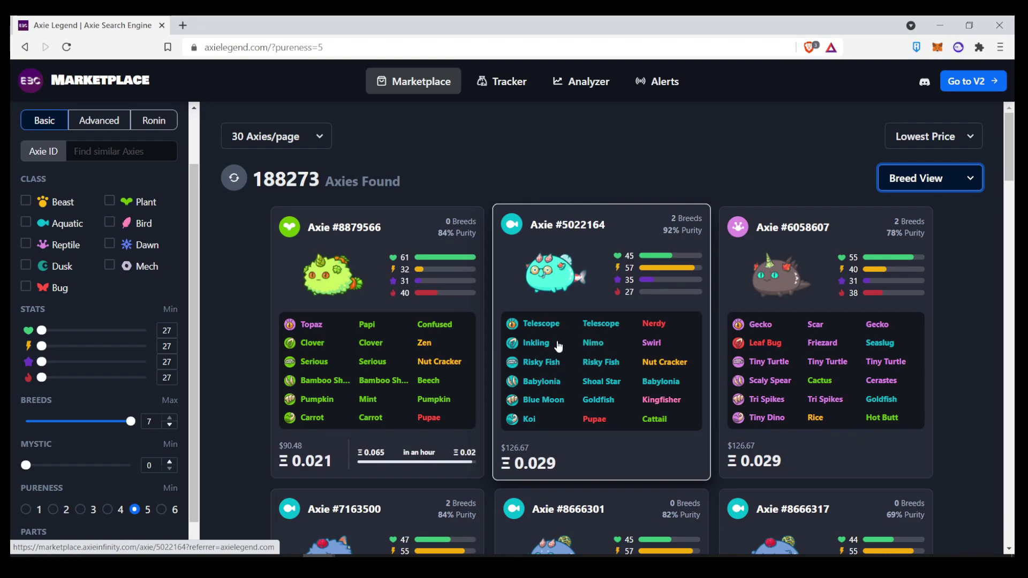
scroll(233, 375, down, 1)
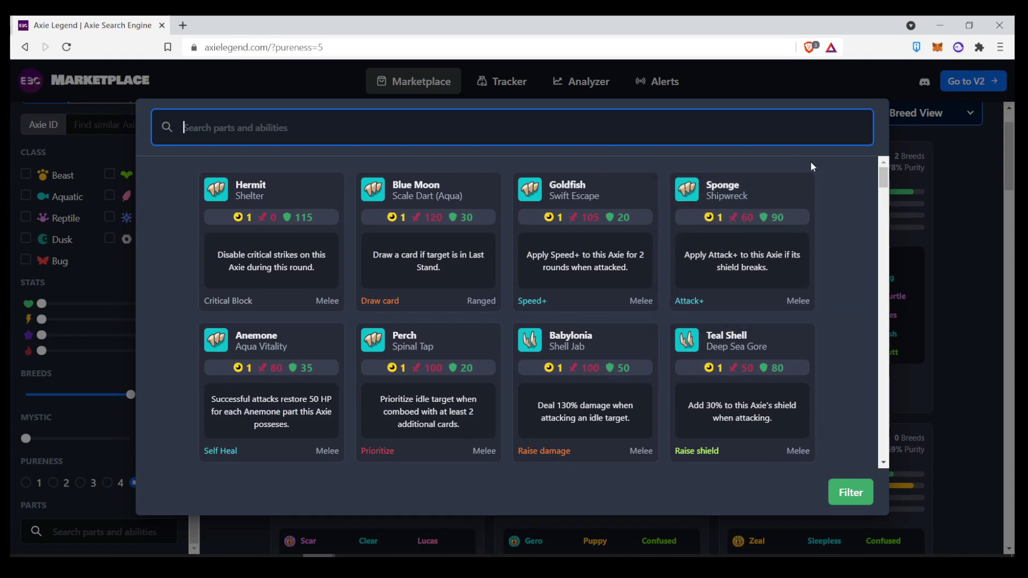
- Search parts for discard, then sleep, then jinx effects, and close the picker
text(discard)
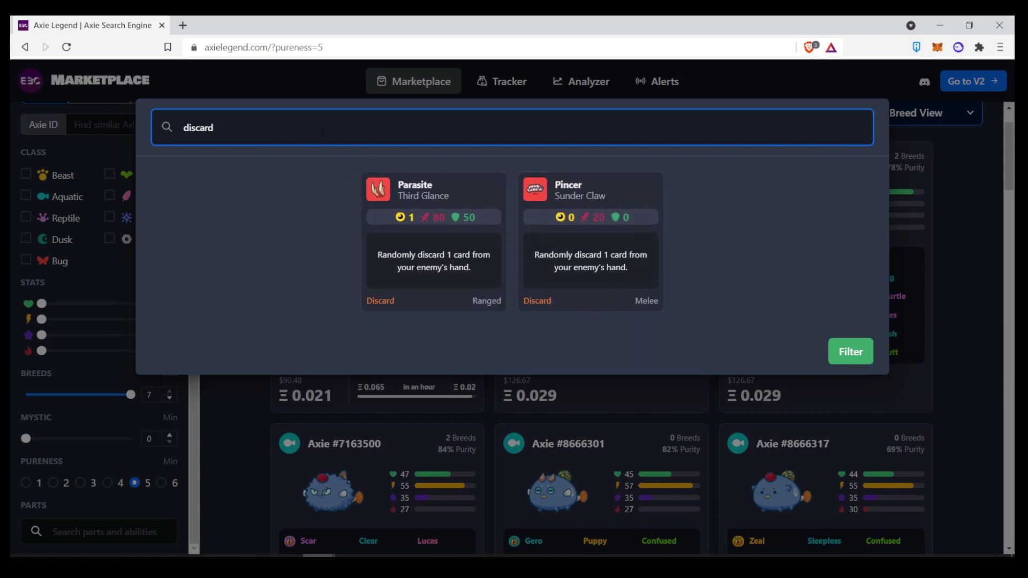
key(BackSpace)
text(sleep)
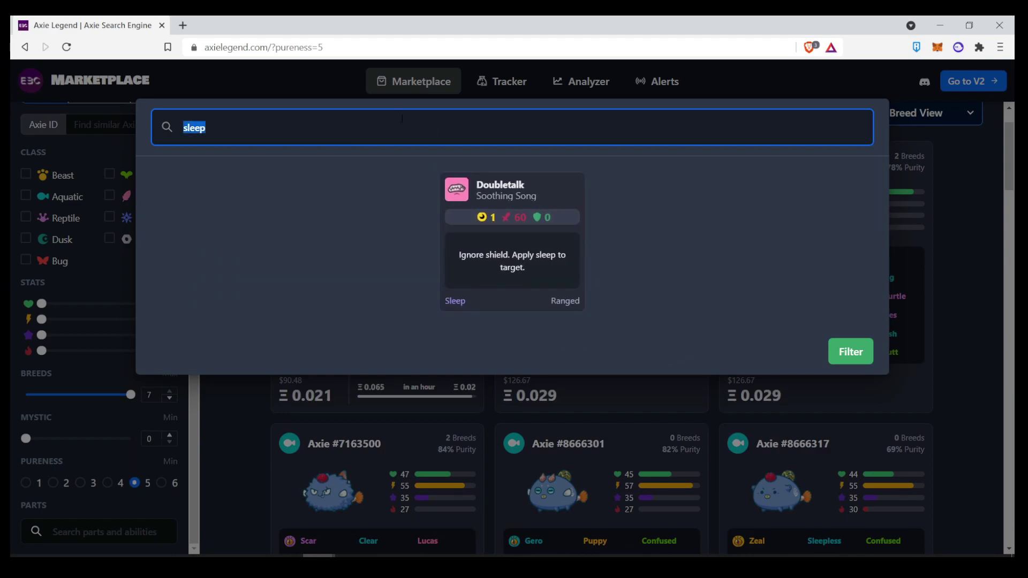
key(BackSpace)
text(jinx)
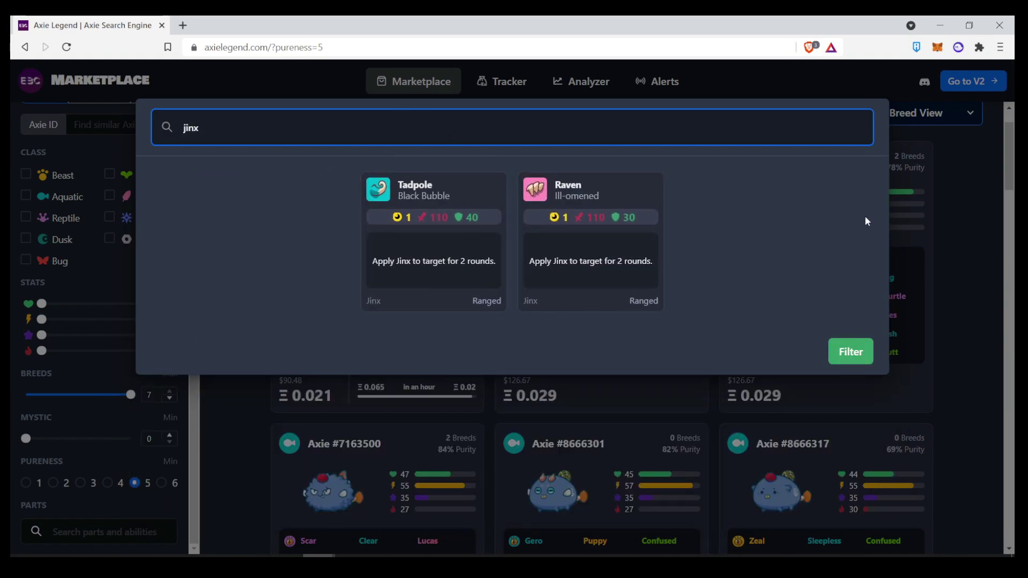
click(932, 184)
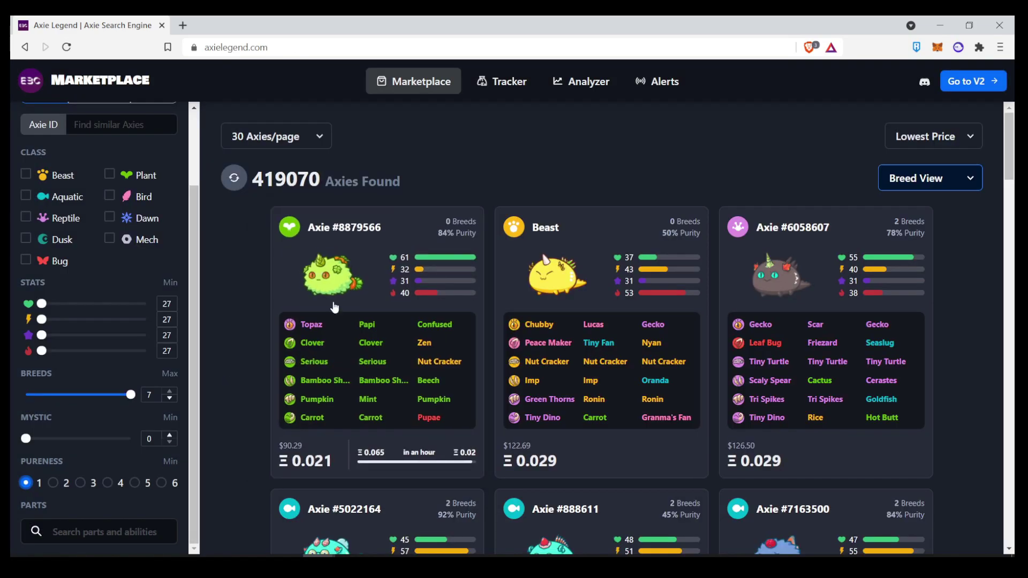
- Keep the Lowest Price sort and switch the cards to Basic View
click(916, 138)
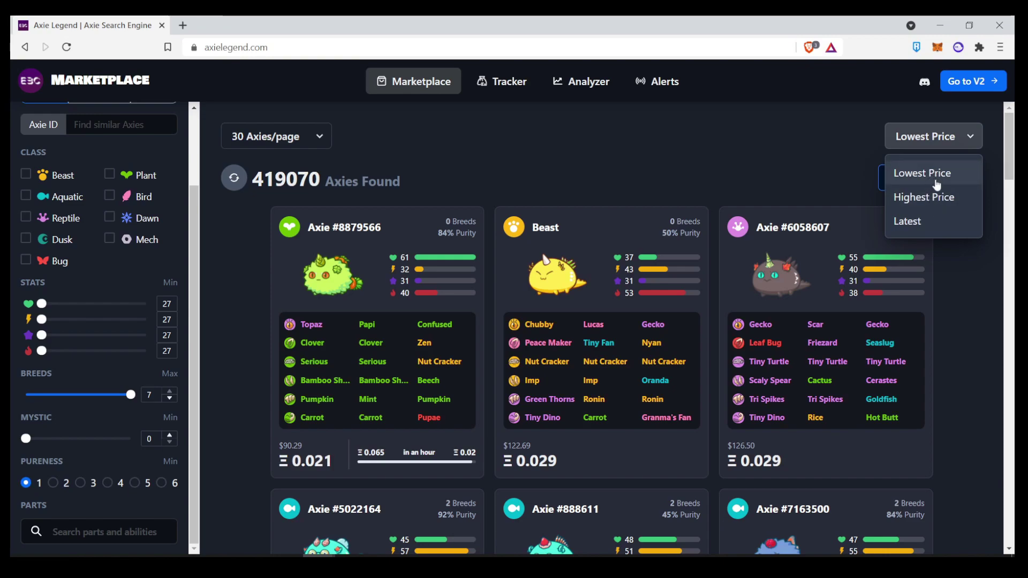
click(808, 188)
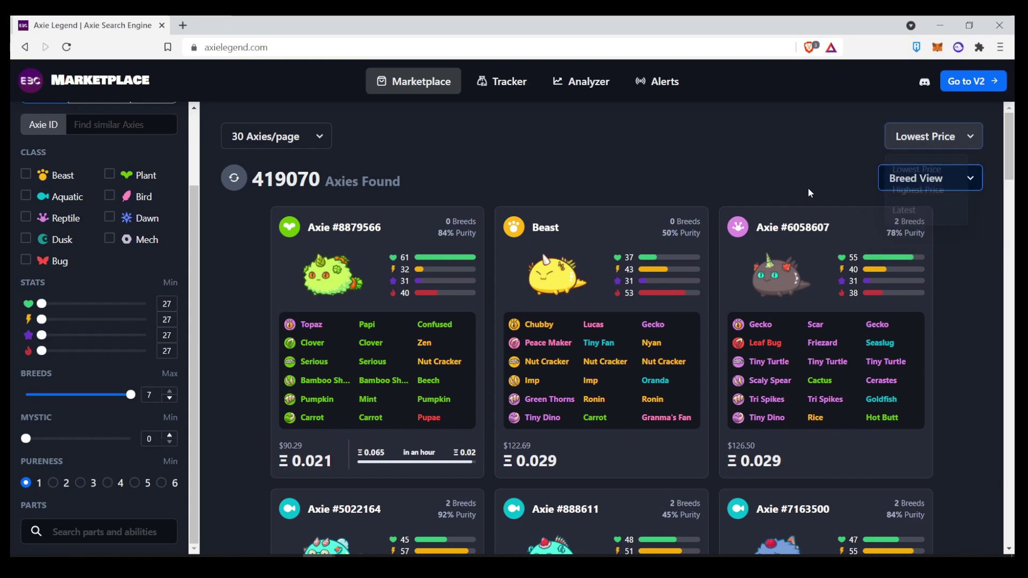
click(913, 182)
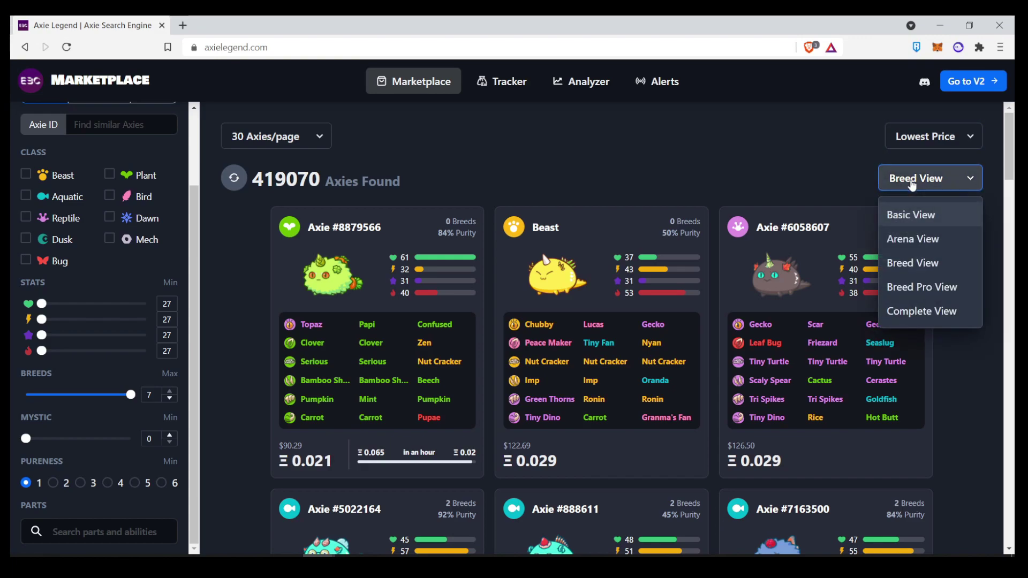
click(923, 219)
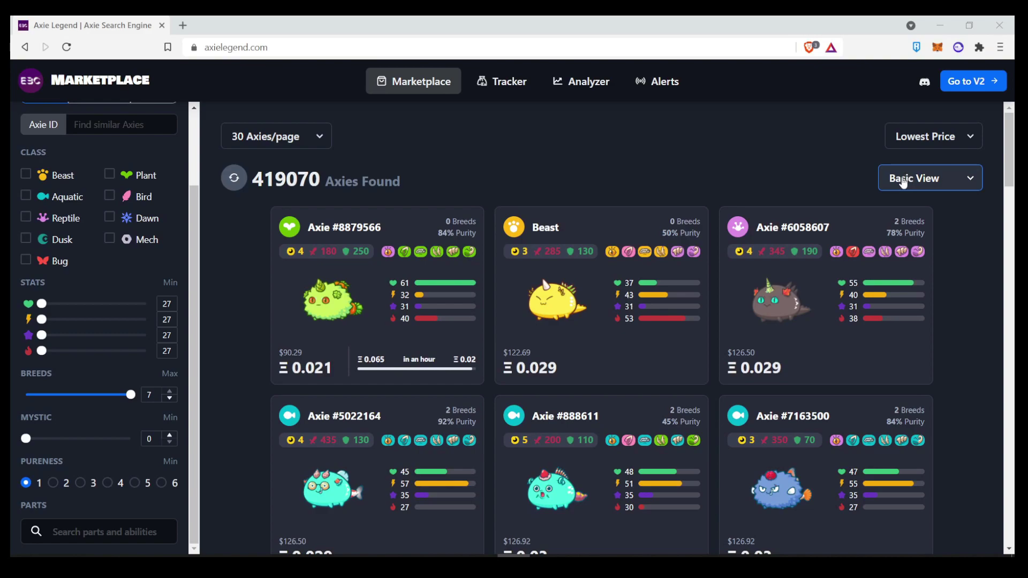
- Bring up Axie #8879566's gene breakdown, showing parts like Topaz, Clover and Pumpkin
click(904, 183)
click(903, 215)
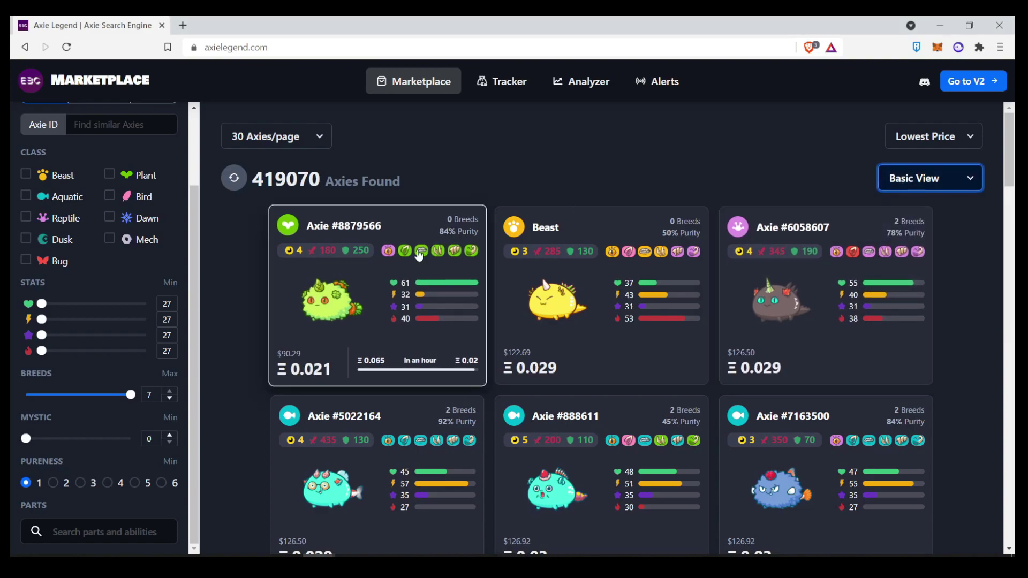
mouse_move(387, 255)
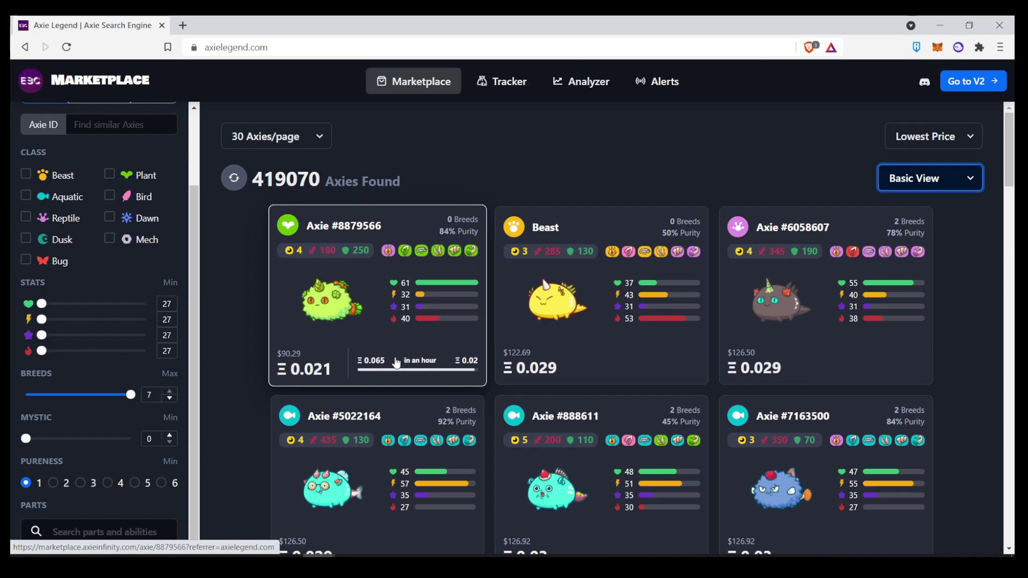
mouse_move(329, 259)
mouse_move(397, 257)
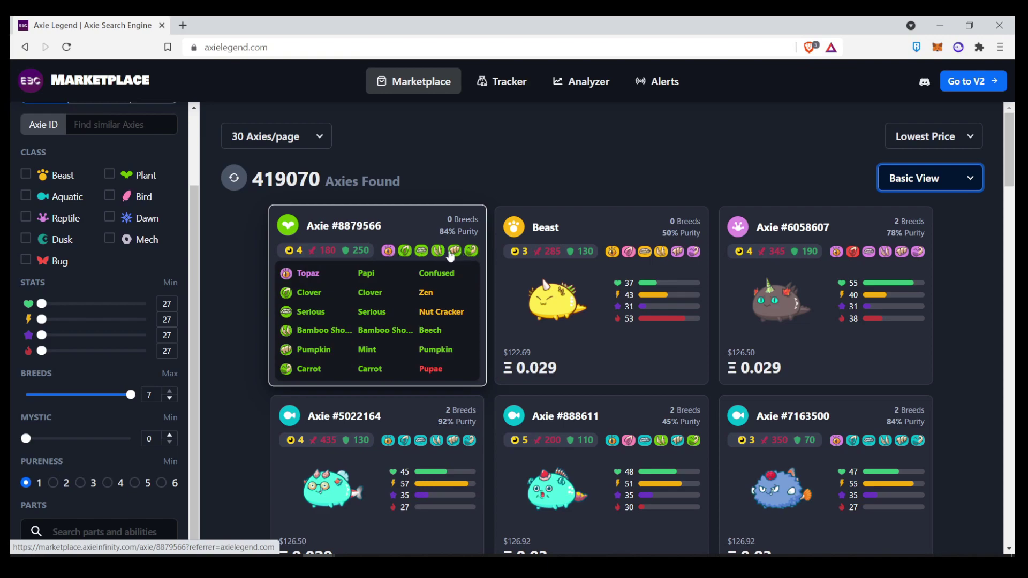
- Cycle the card layout through Arena View, Breed View and Breed Pro View
click(917, 185)
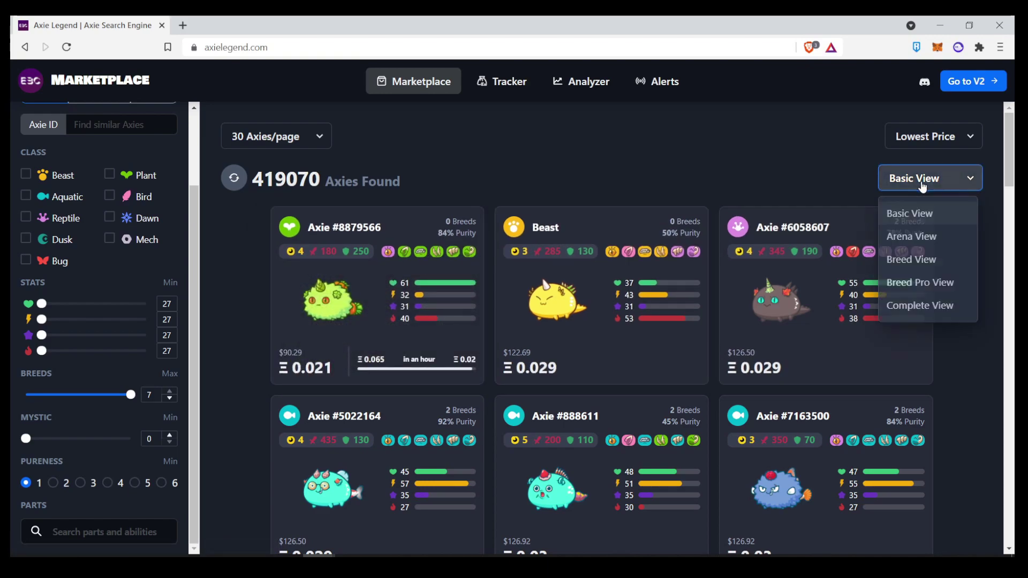
click(932, 243)
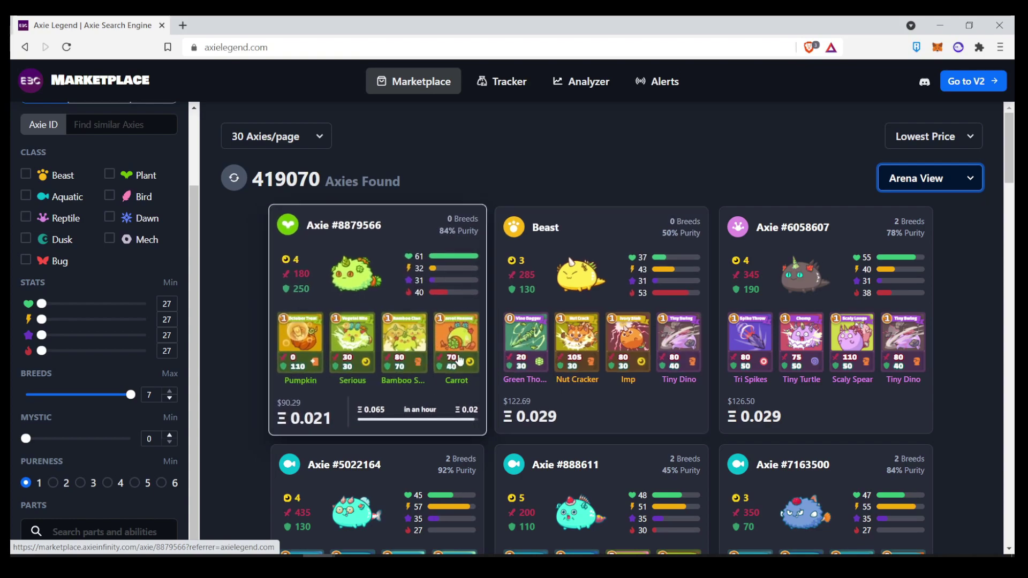
click(941, 185)
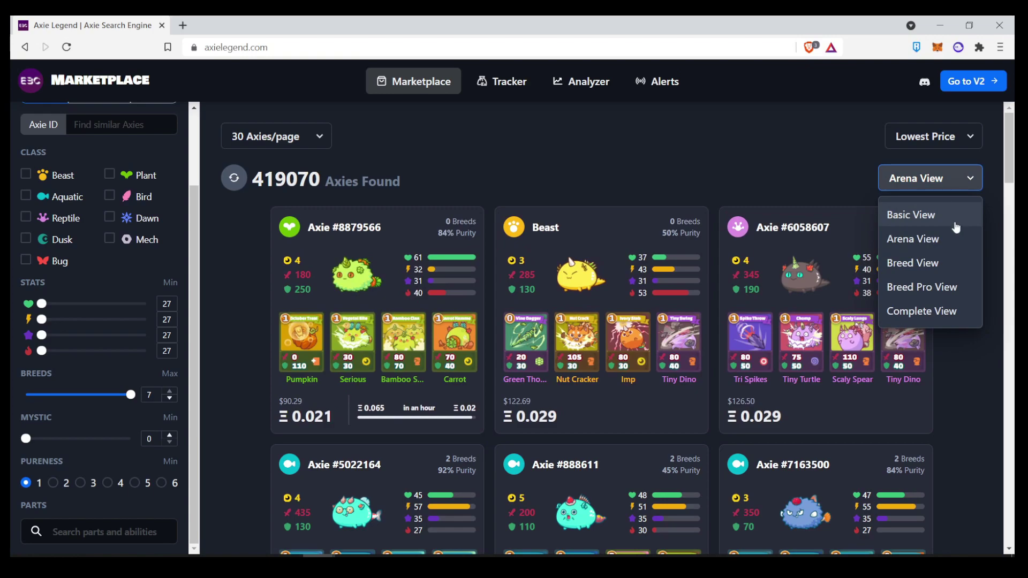
click(951, 262)
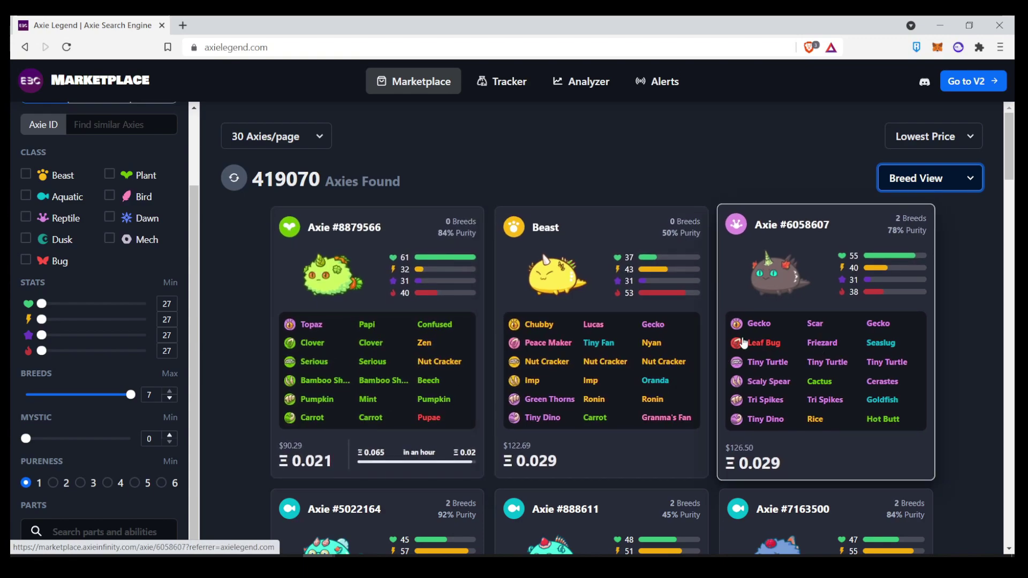
click(930, 179)
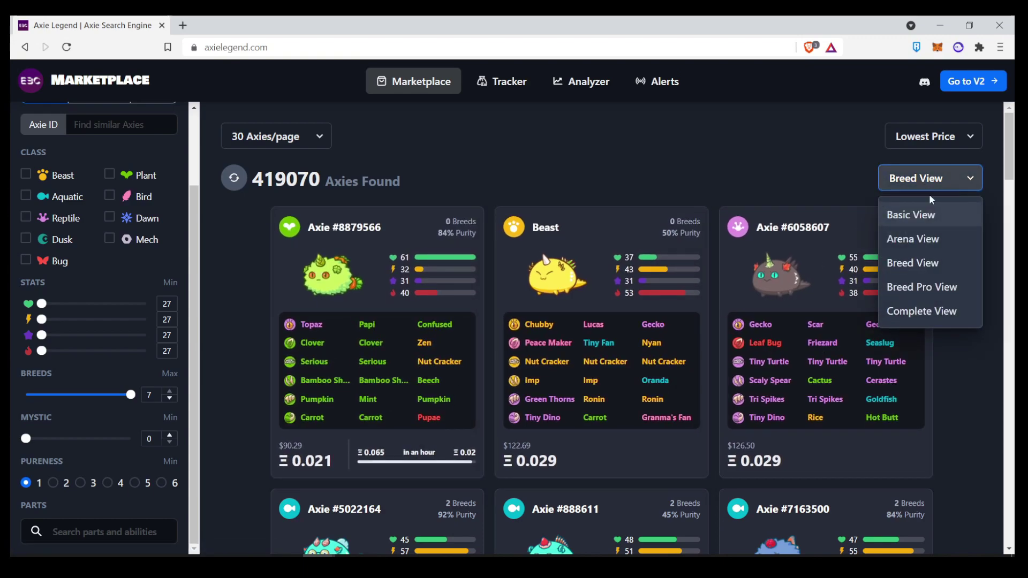
click(947, 288)
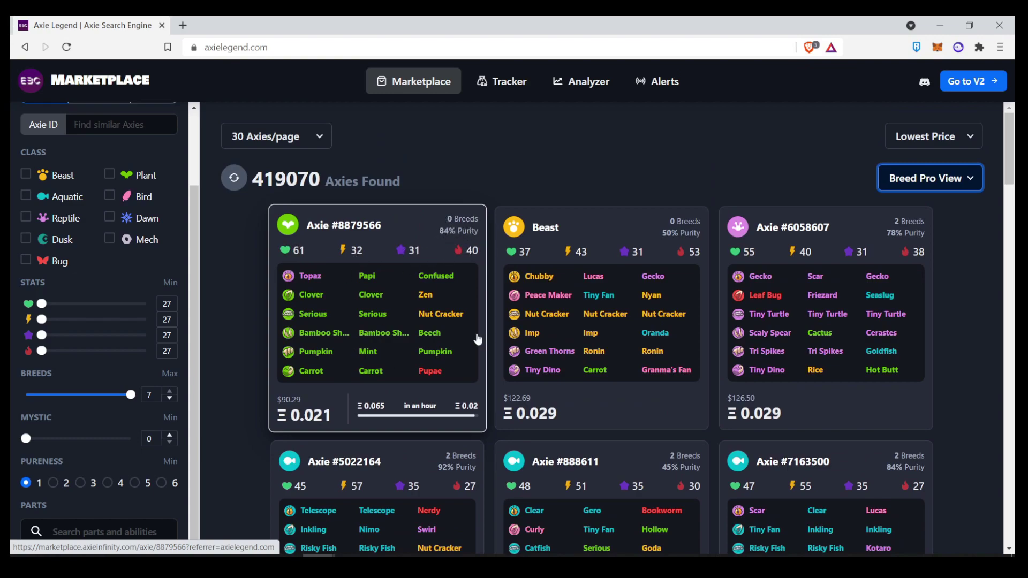
click(938, 182)
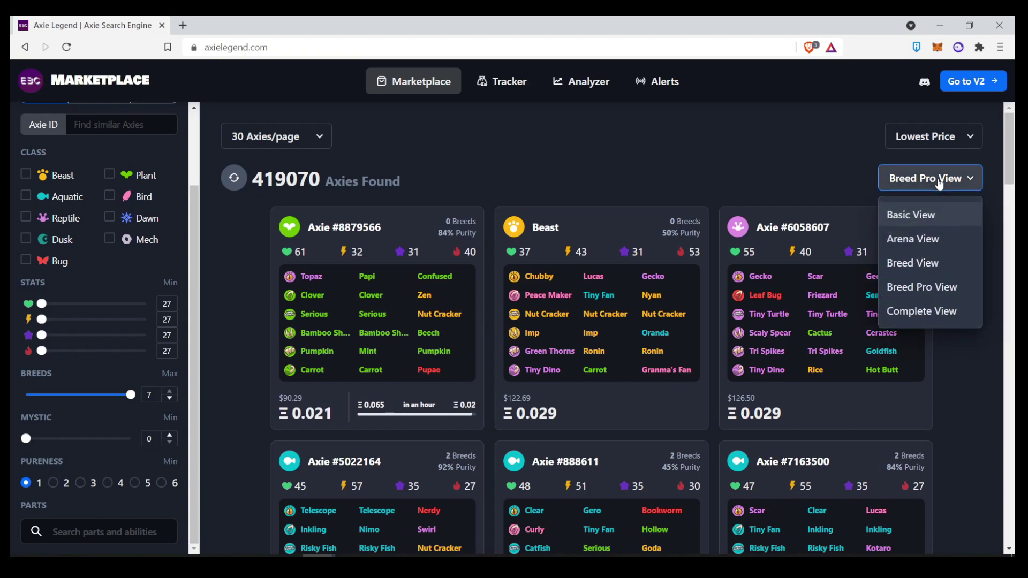
- Switch the result cards to Complete View and scroll down through the results
click(941, 314)
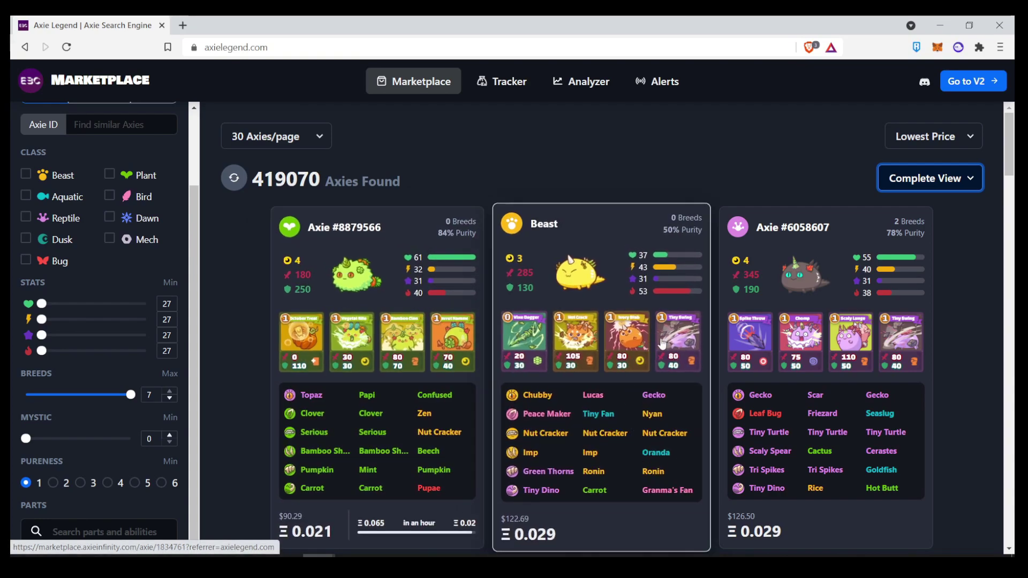
scroll(668, 407, down, 1)
scroll(668, 407, down, 2)
scroll(624, 374, down, 1)
- Open Axie #888611's marketplace listing and highlight its auction-unavailable notice
click(607, 378)
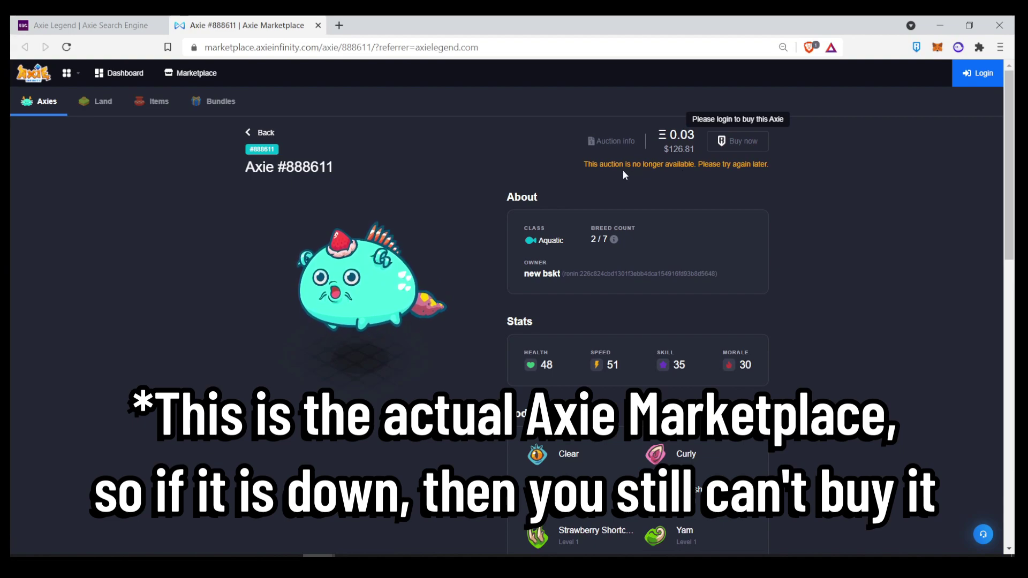
drag(608, 163, 716, 181)
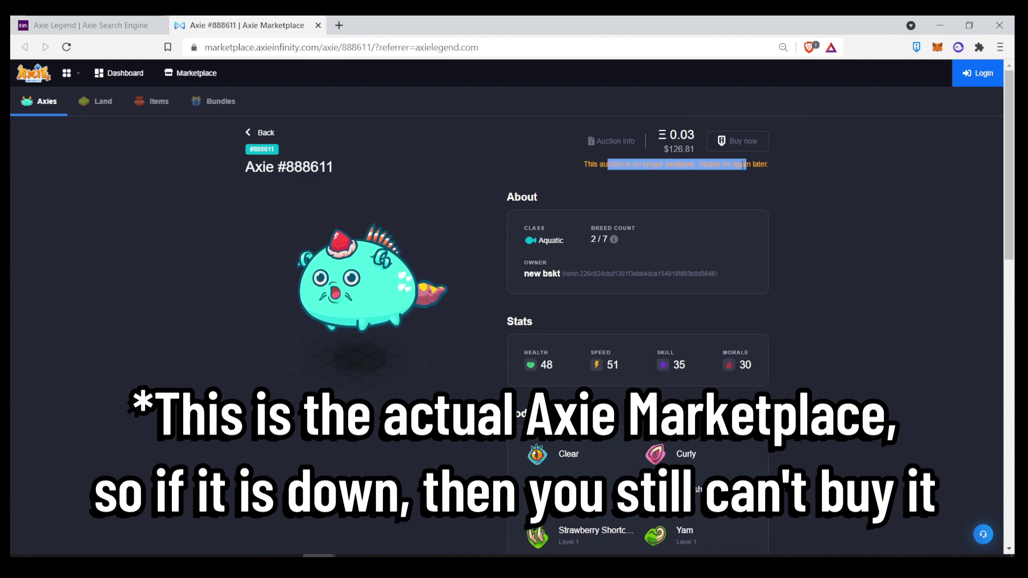
click(706, 188)
- Scroll through the Axie #888611 listing, then close its tab
scroll(552, 240, down, 2)
scroll(516, 249, down, 2)
scroll(487, 238, up, 5)
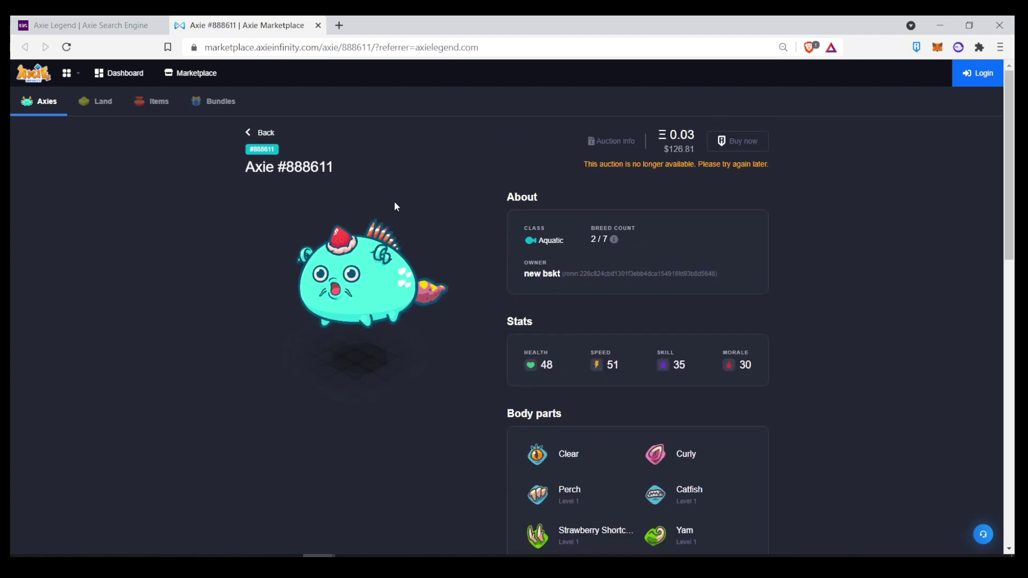
click(319, 25)
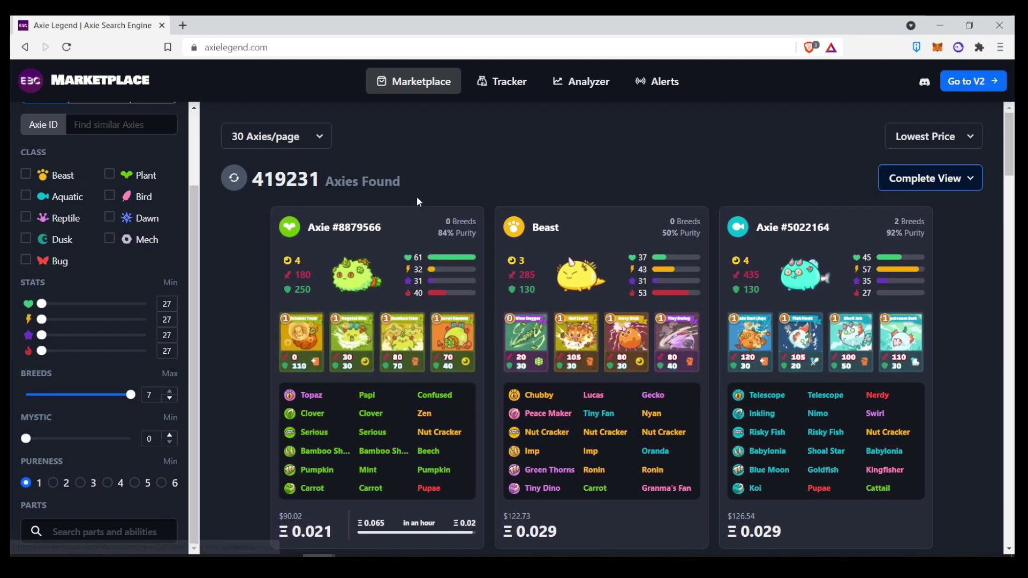
- Add Gravel Ant, Cactus and Beech to the parts search
click(124, 532)
click(155, 530)
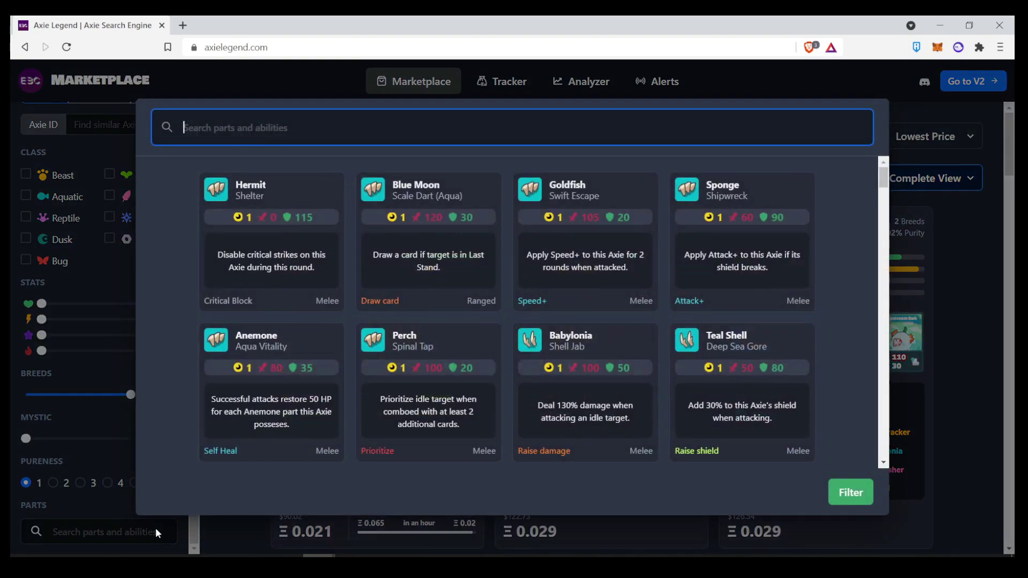
text(gravel)
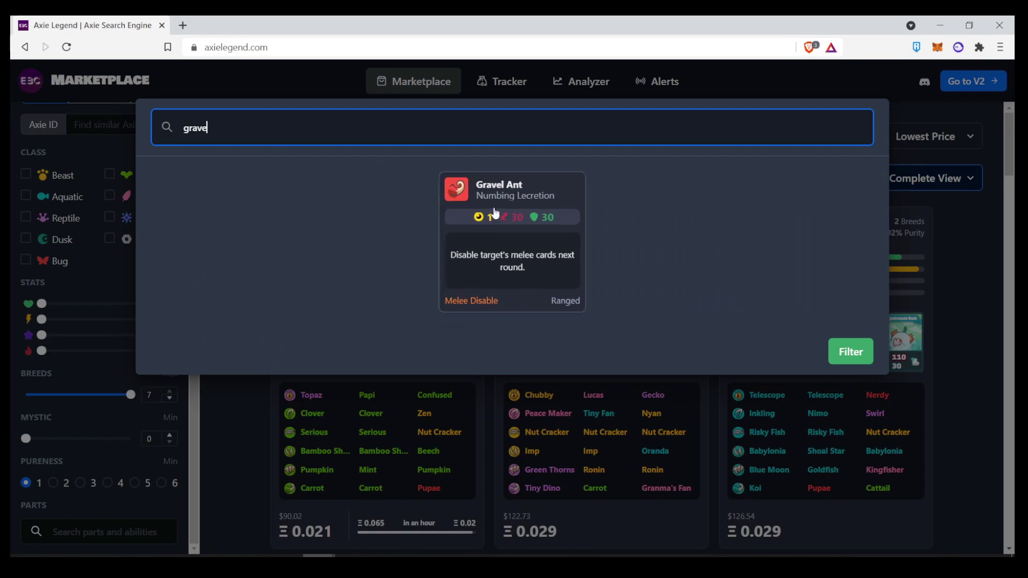
click(491, 214)
text(cac)
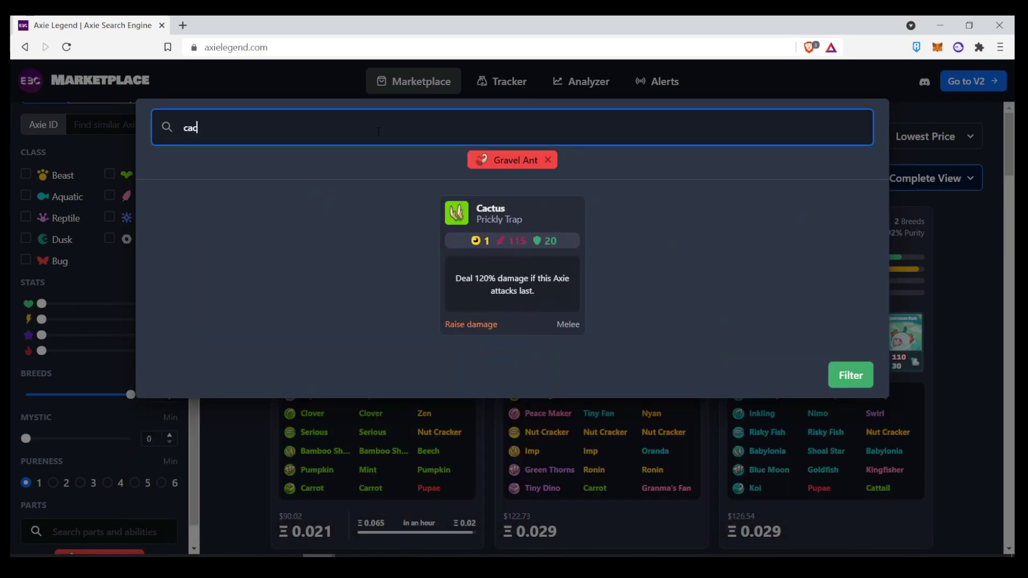
click(498, 223)
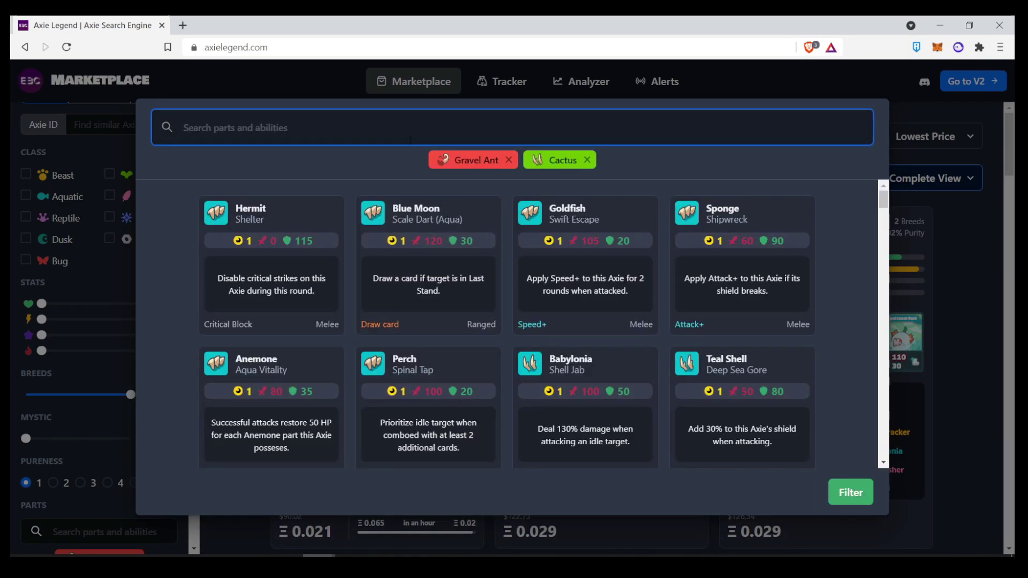
text(beech)
click(444, 203)
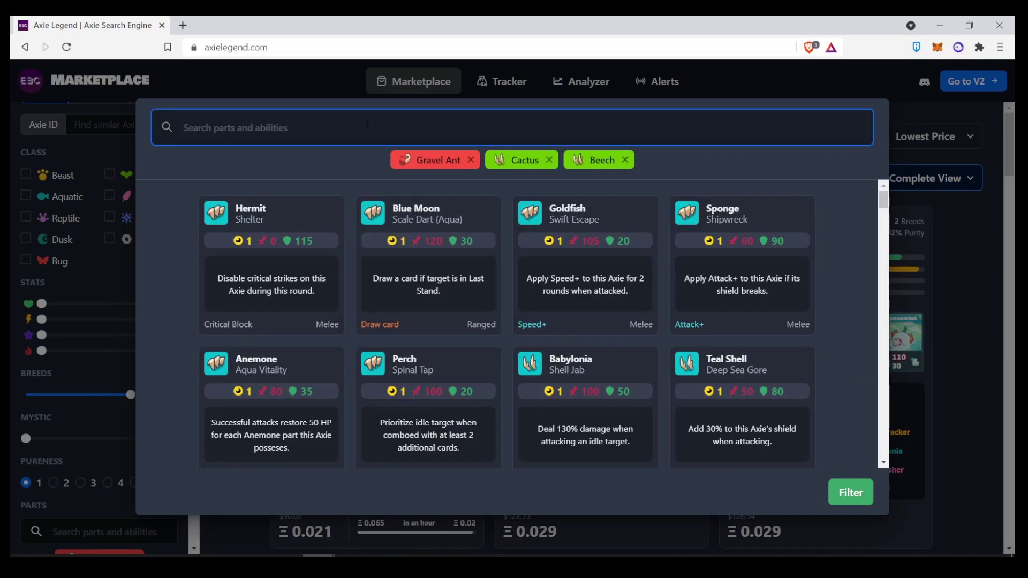
- Add Bidens and Zigzag, then apply the part filters, giving 214 Axies
text(bidens)
click(471, 268)
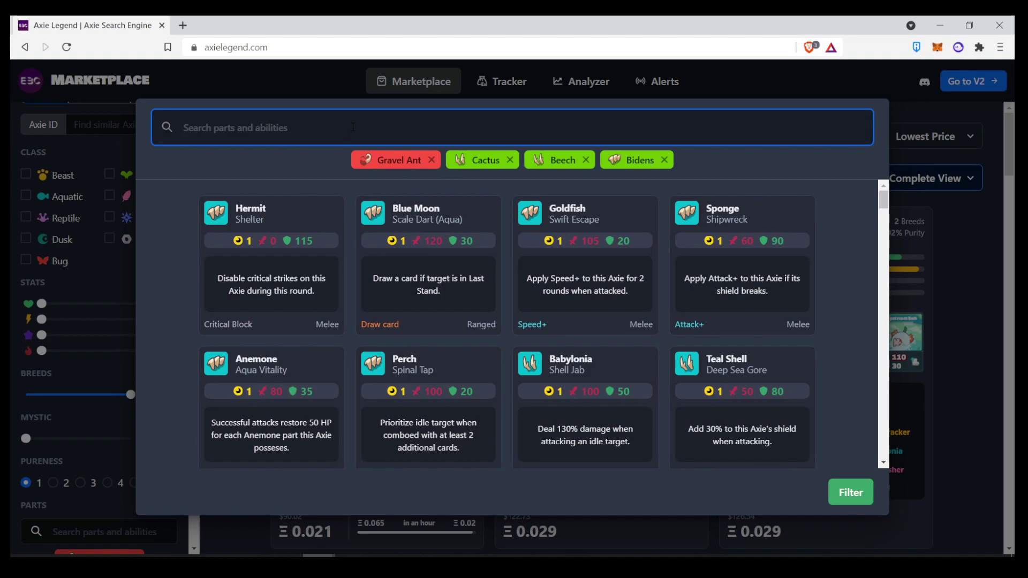
text(zig)
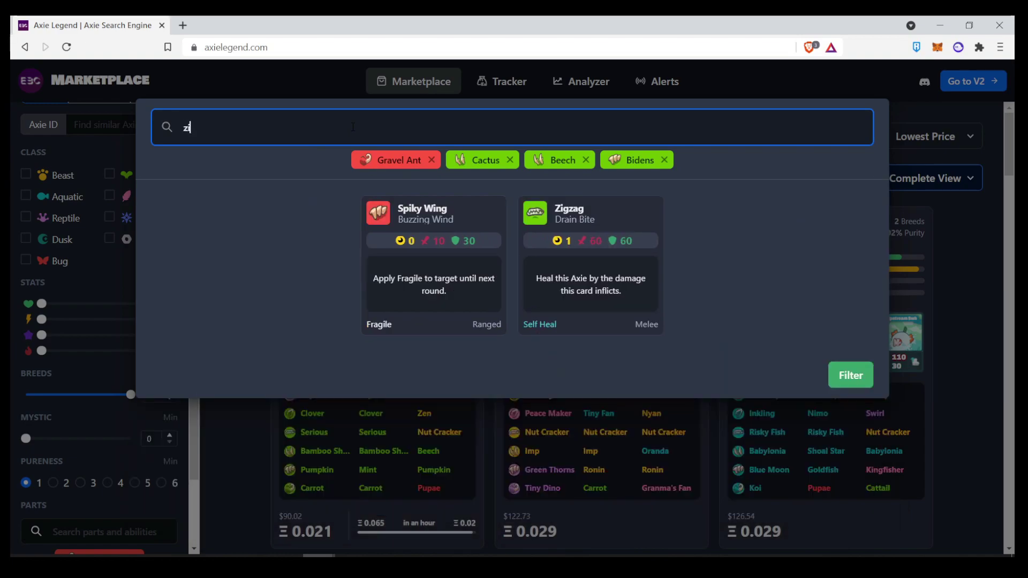
click(509, 270)
click(850, 492)
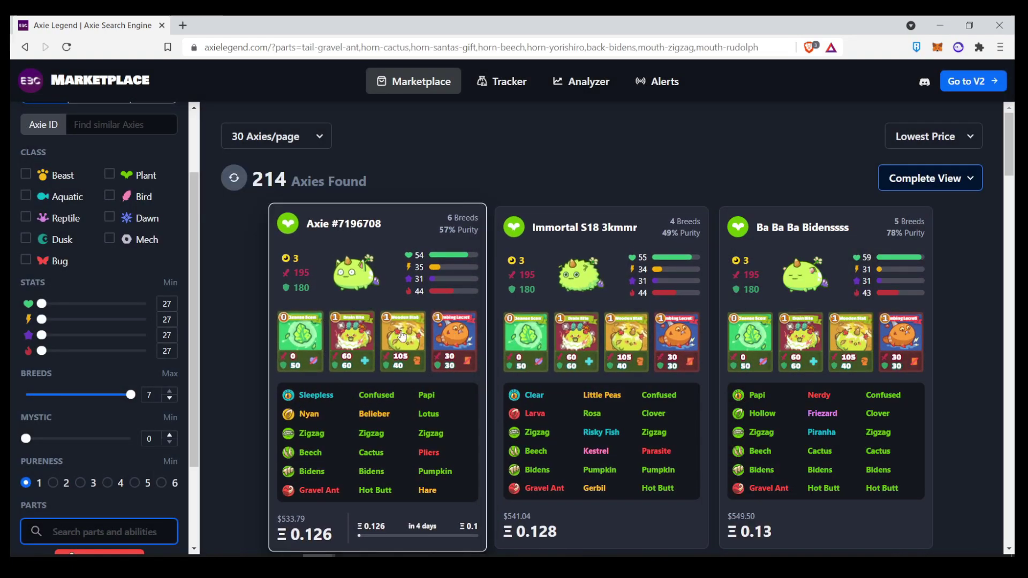
- Switch the cards to Arena View and remove Cactus from the part filters
click(930, 182)
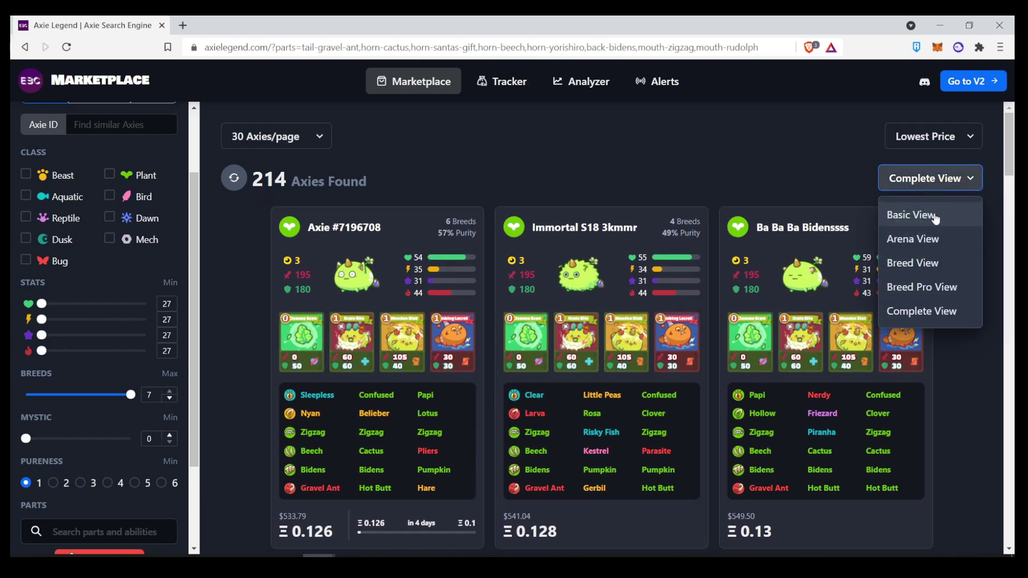
click(930, 237)
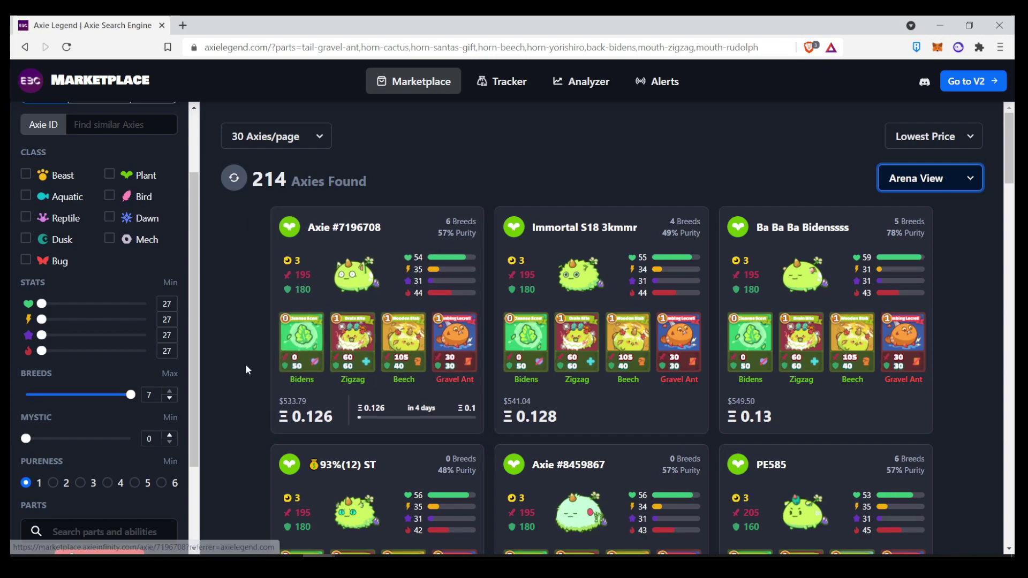
scroll(169, 357, down, 2)
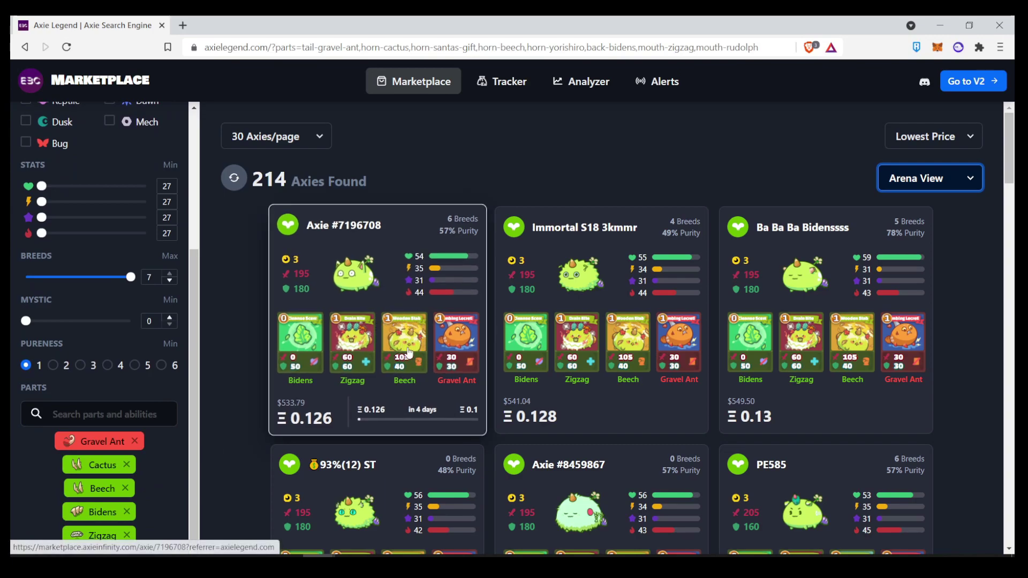
scroll(224, 378, down, 1)
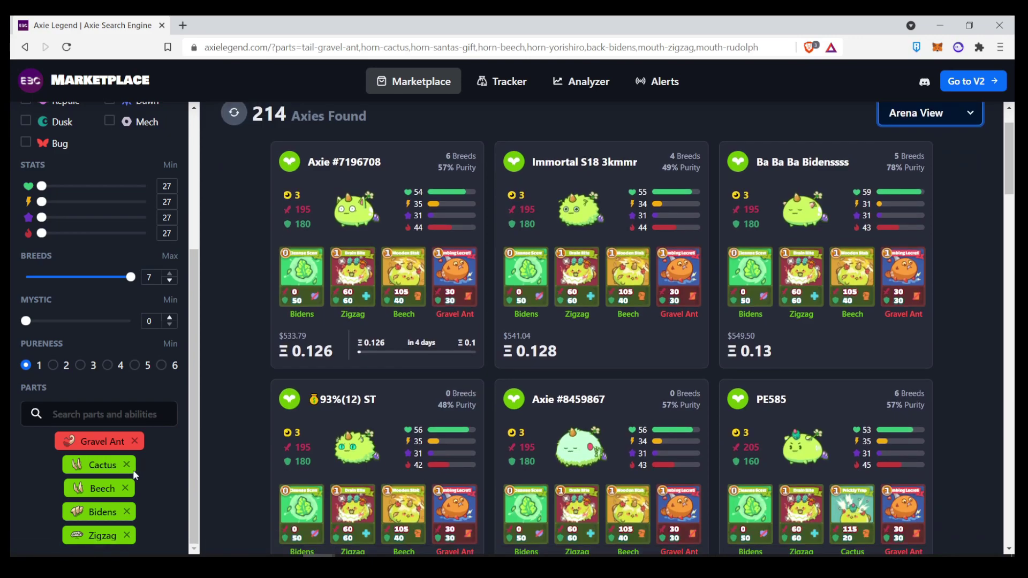
click(126, 465)
- Remove Beech from the part filters and enable the Advanced filters
click(126, 483)
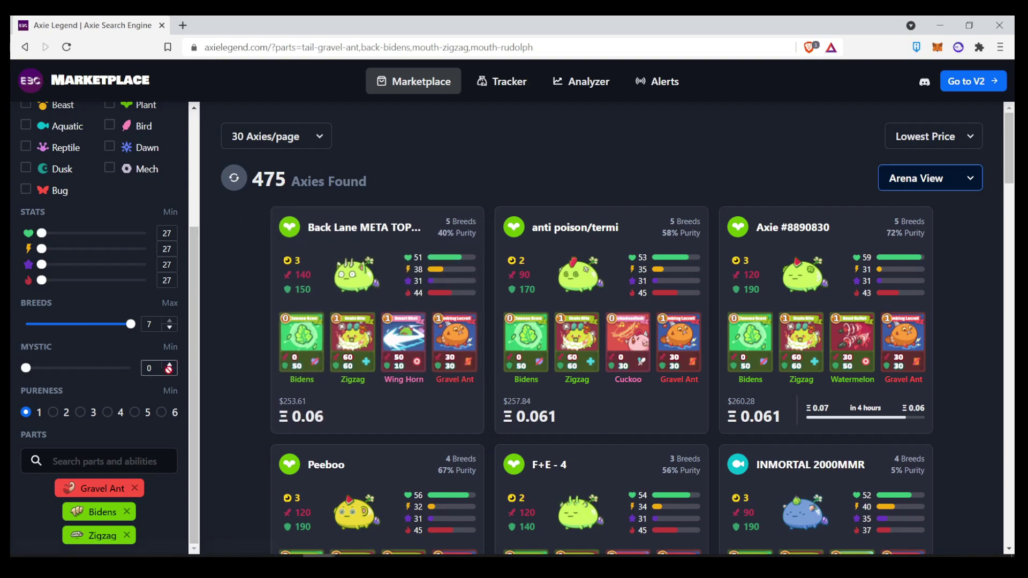
scroll(127, 360, up, 3)
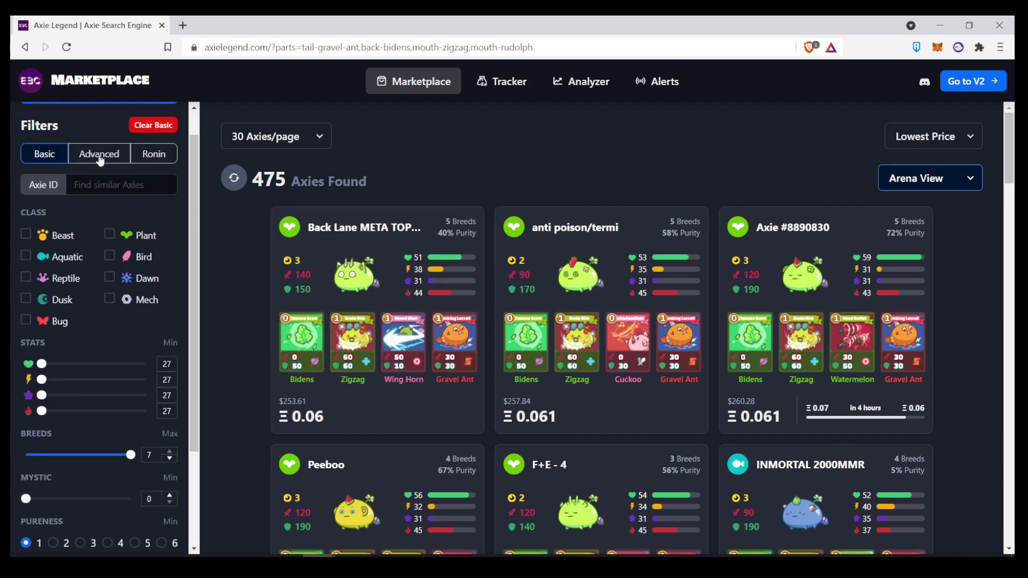
click(100, 160)
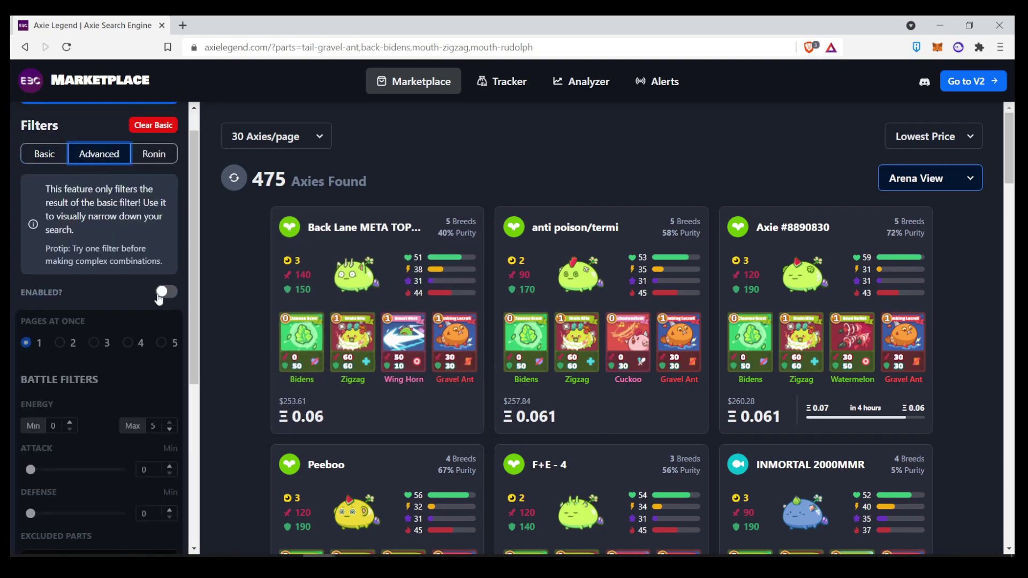
click(160, 295)
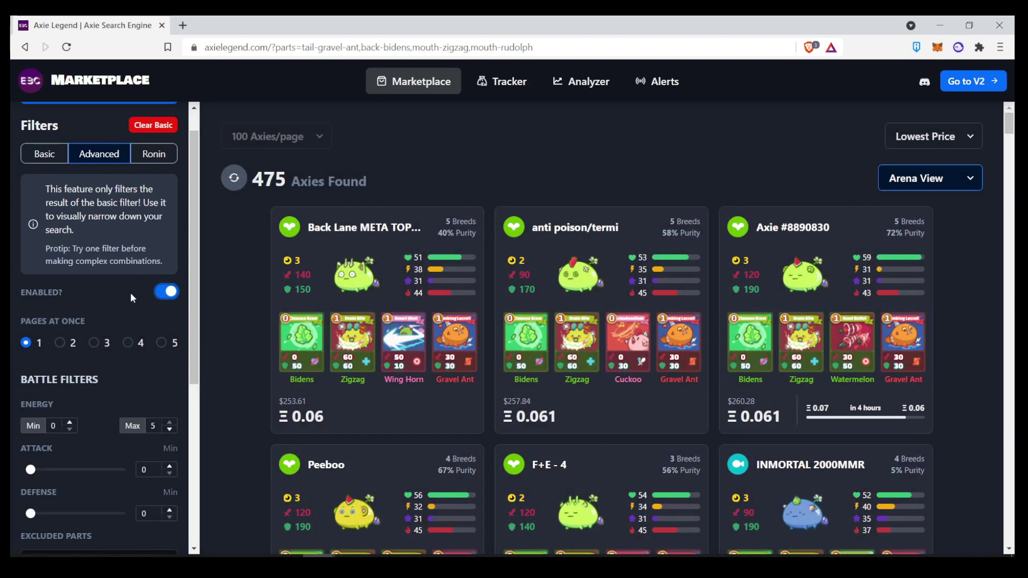
scroll(143, 364, down, 2)
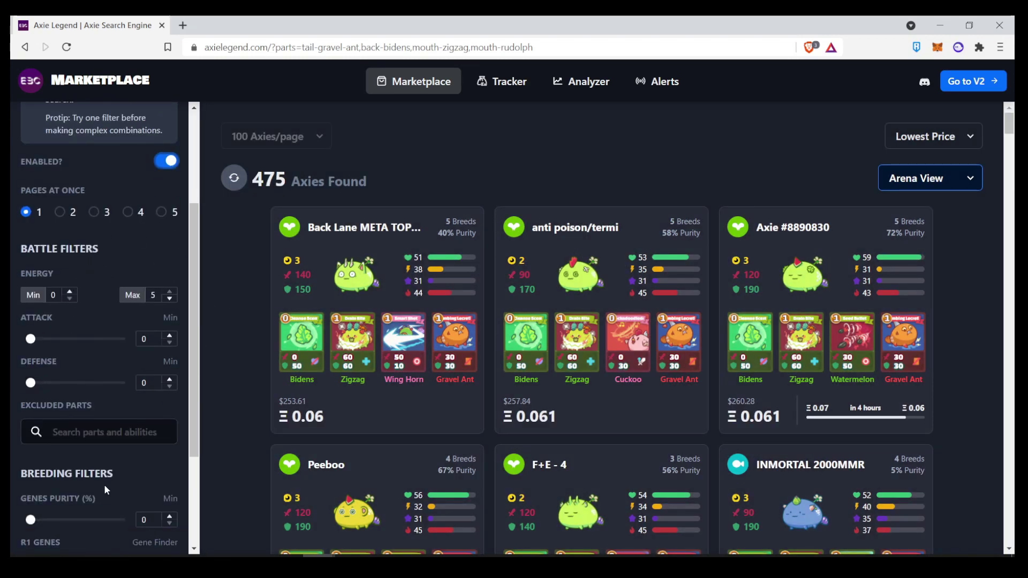
scroll(105, 490, down, 1)
scroll(114, 436, up, 1)
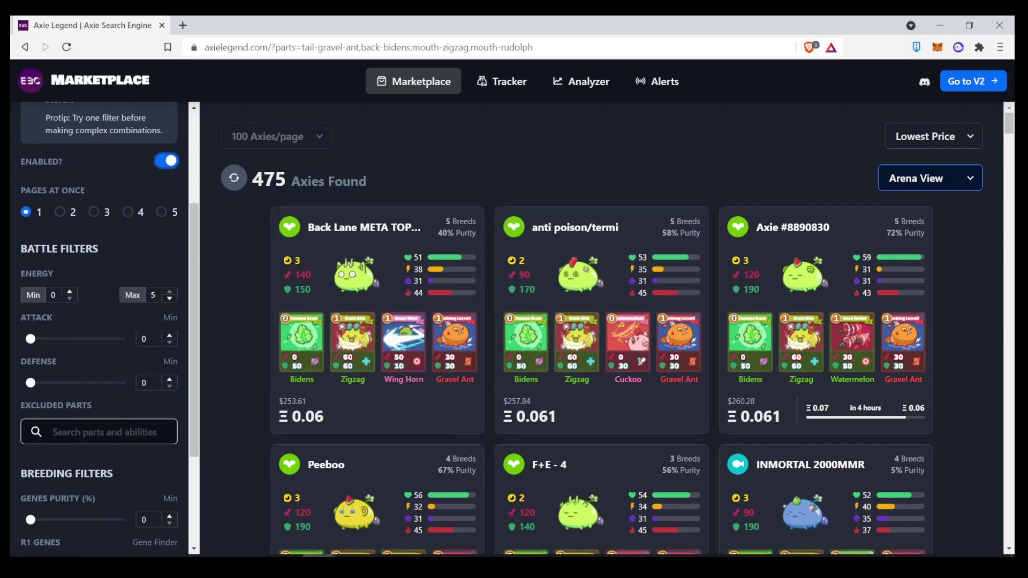
- Exclude the Wing Horn and Cuckoo parts and apply the filter
click(99, 432)
text(smart)
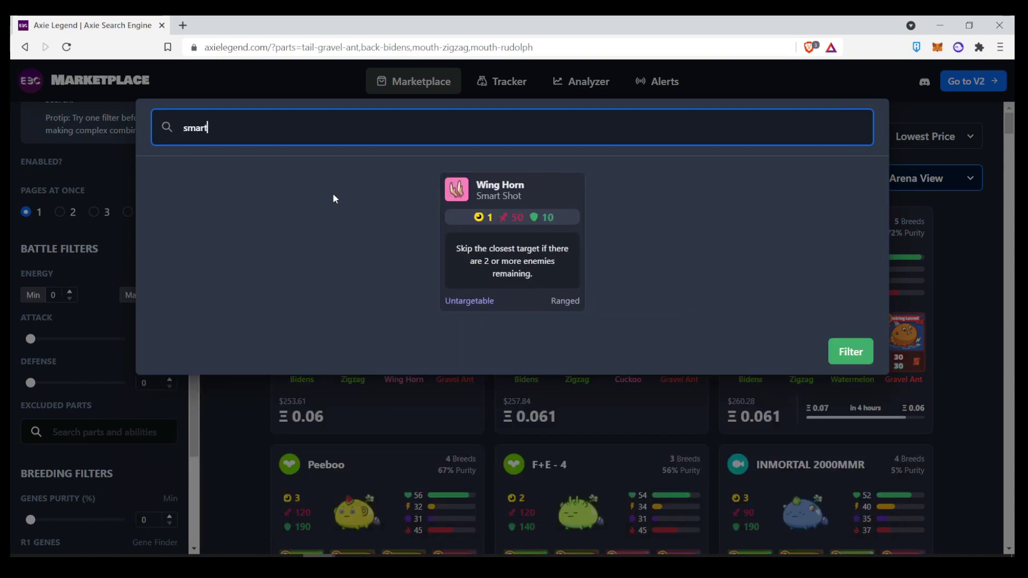
click(452, 216)
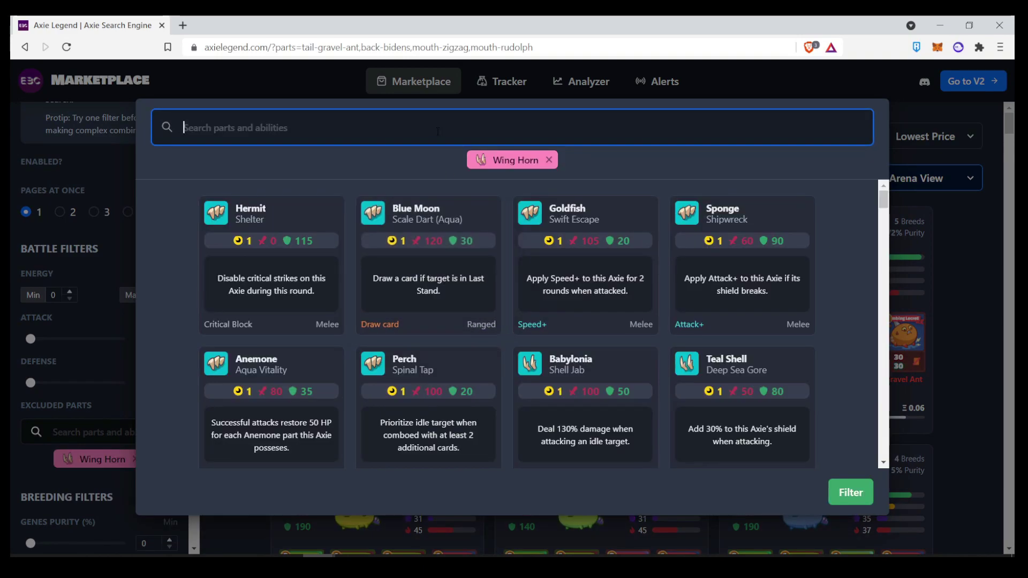
text(cuc)
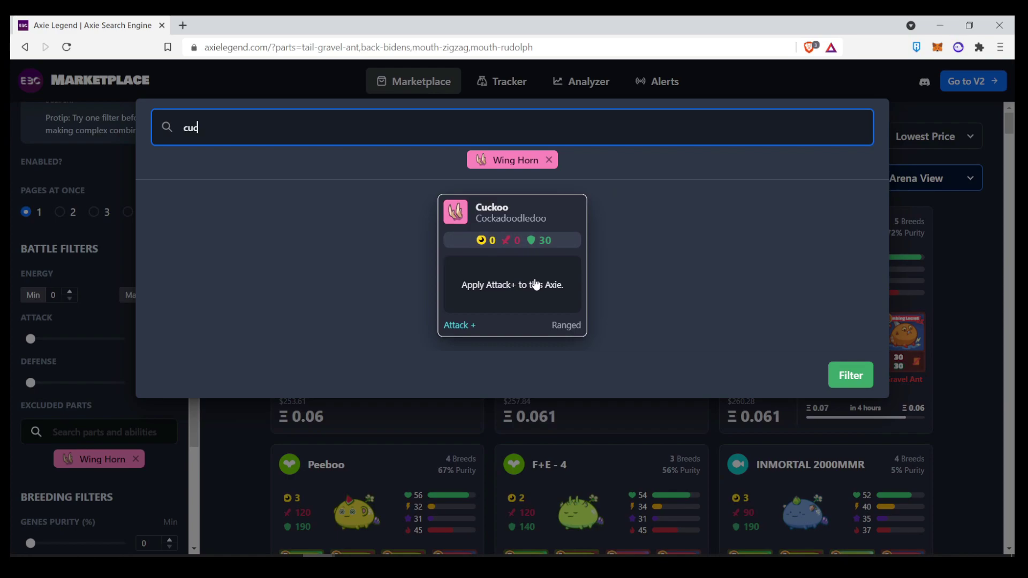
click(536, 285)
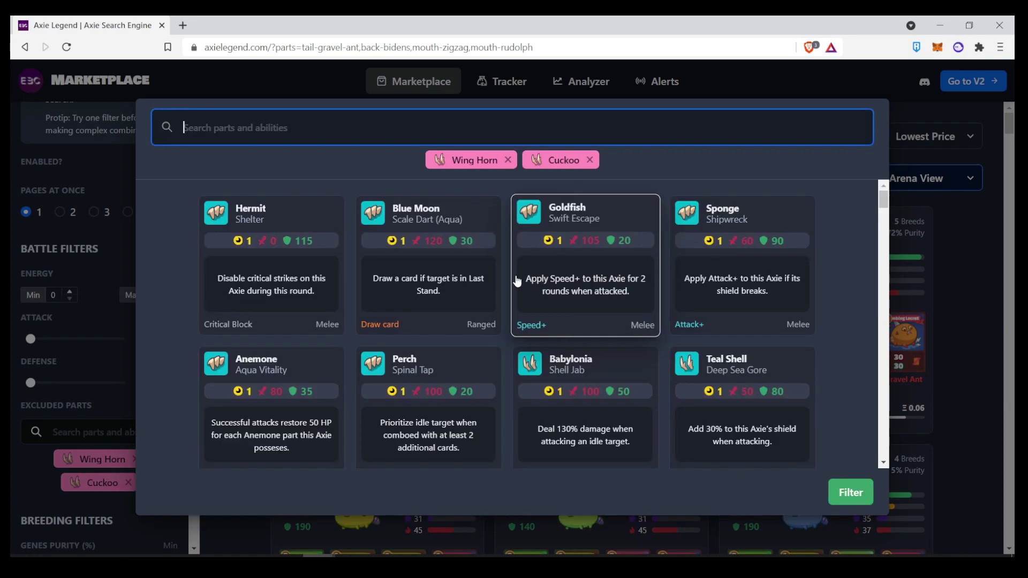
click(851, 493)
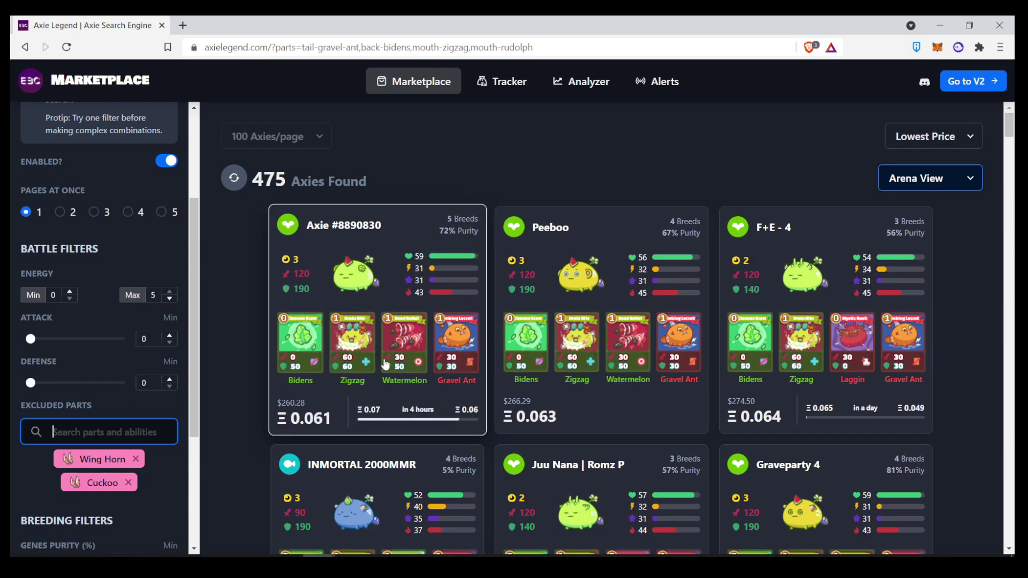
- Add Watermelon to the excluded parts and reapply the filter
click(99, 431)
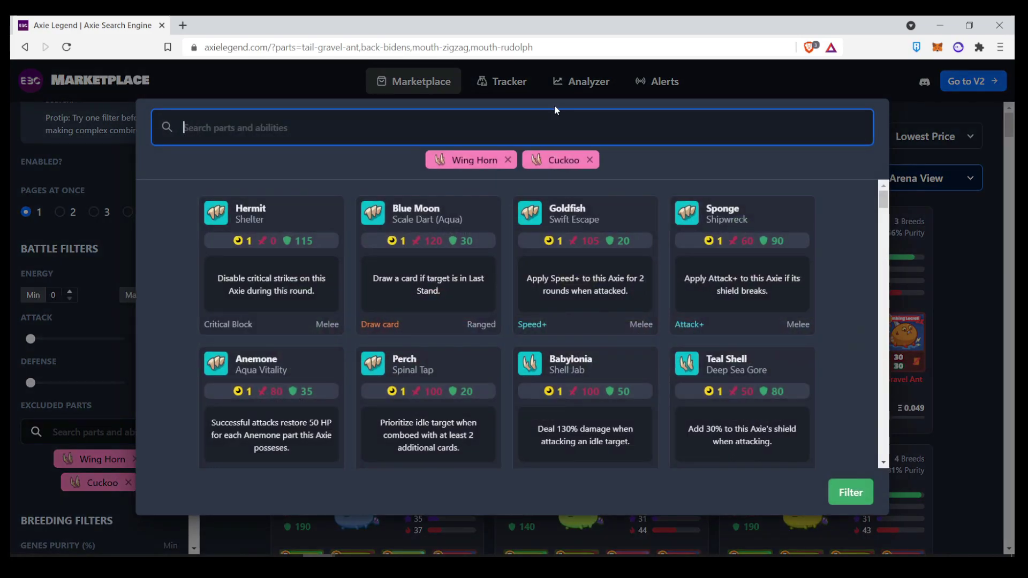
text(water)
click(723, 212)
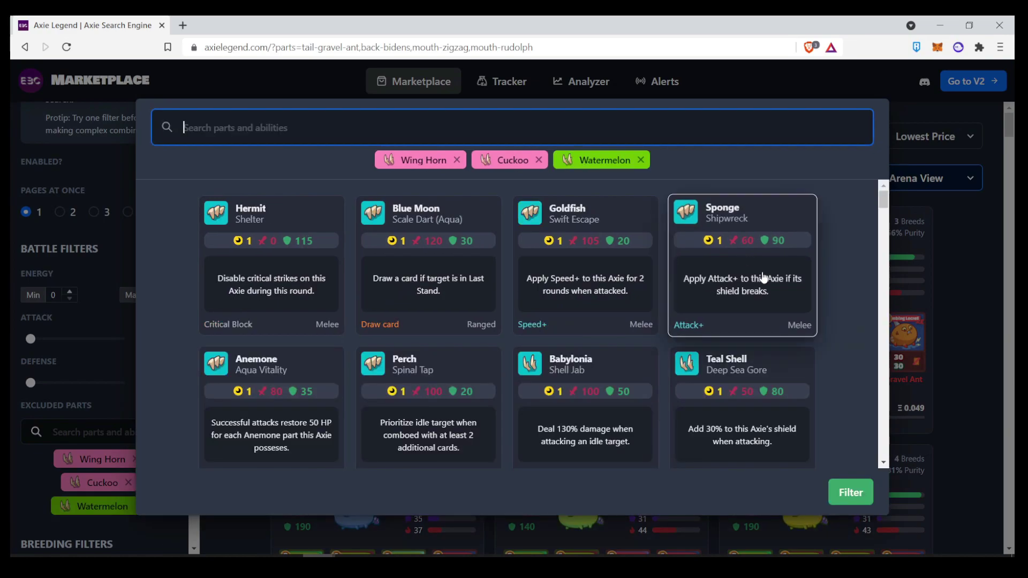
click(855, 492)
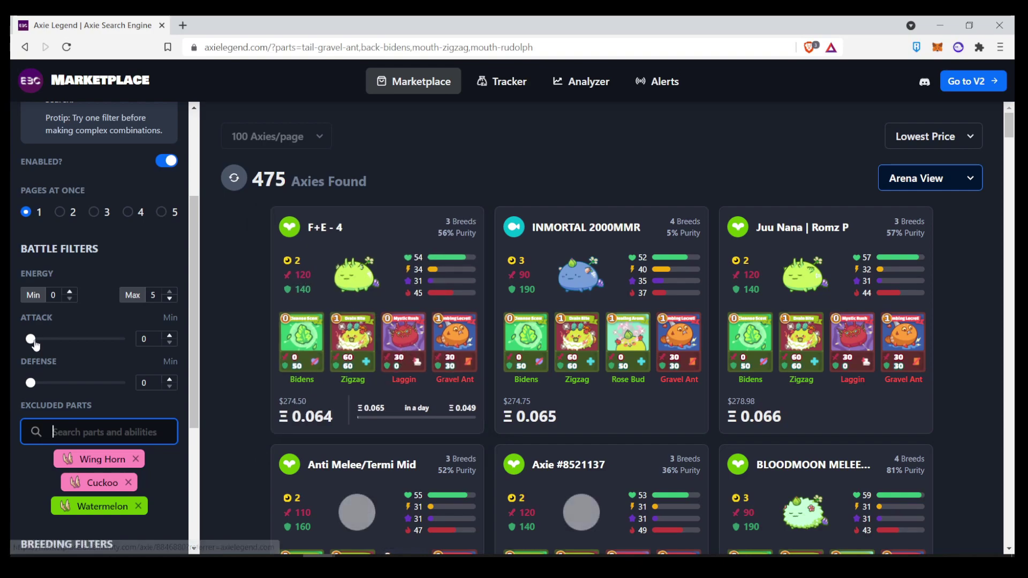
- Set the minimum attack to 190, making Axie #8937384 the cheapest at Ξ 0.094
click(166, 343)
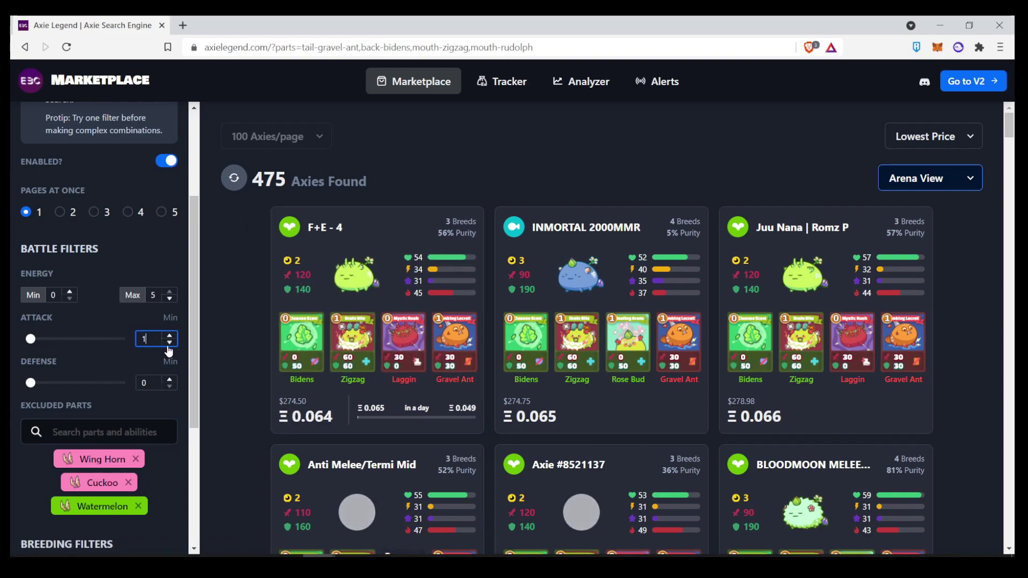
text(90)
click(223, 336)
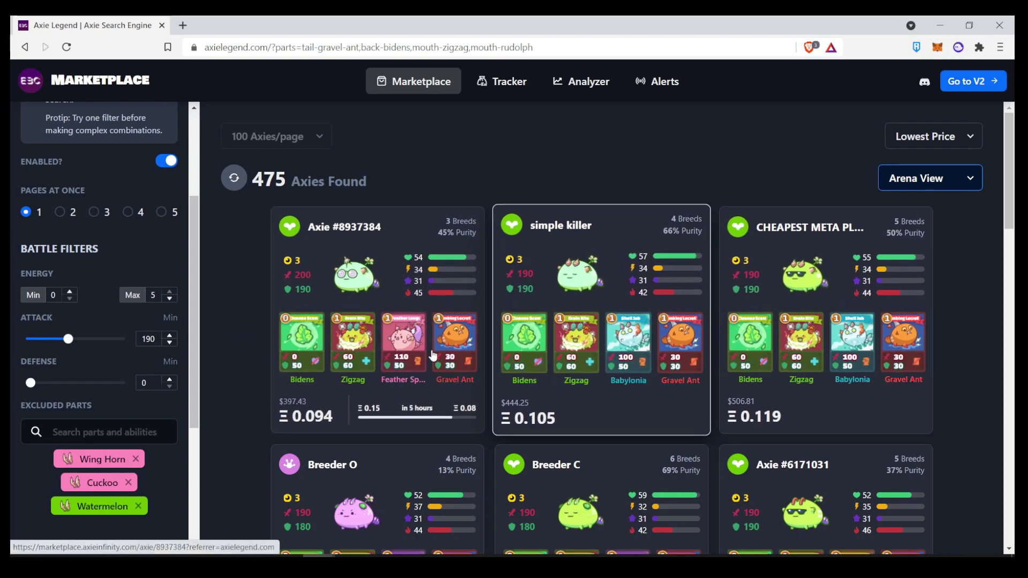
scroll(413, 343, down, 1)
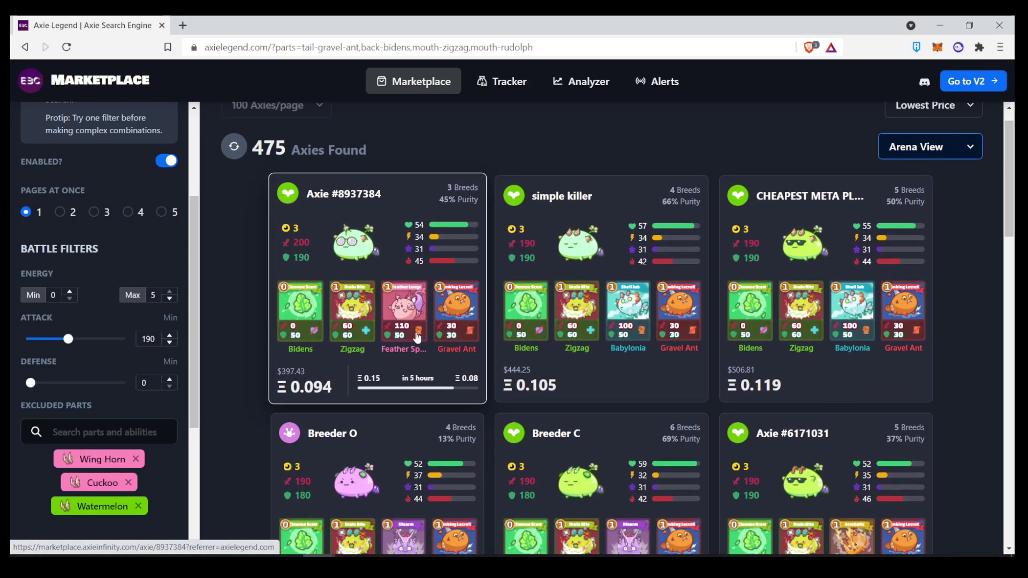
scroll(415, 344, up, 1)
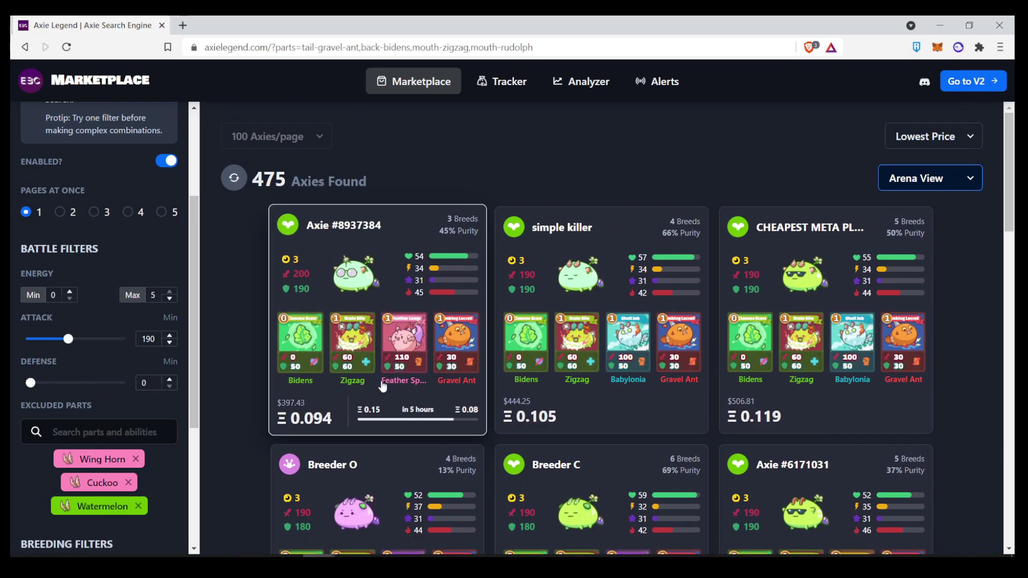
- Load four result pages at once and scroll through the results
key(End)
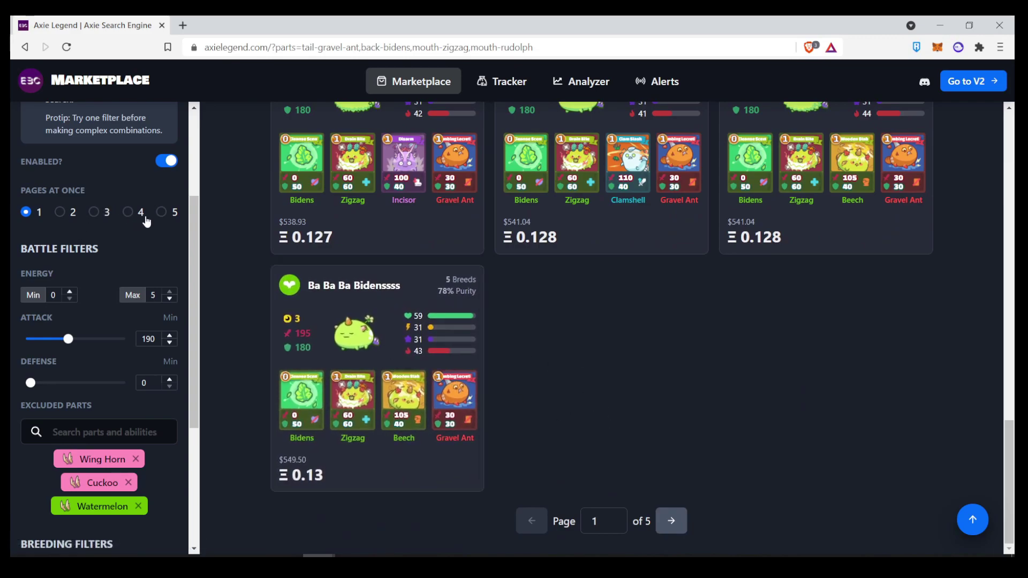
click(128, 213)
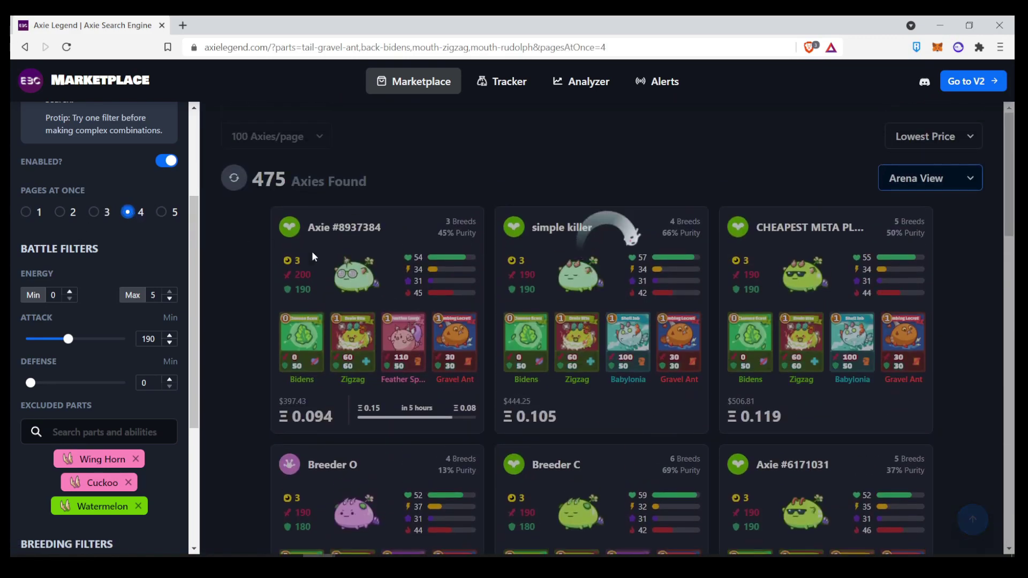
scroll(469, 270, down, 20)
scroll(469, 269, down, 20)
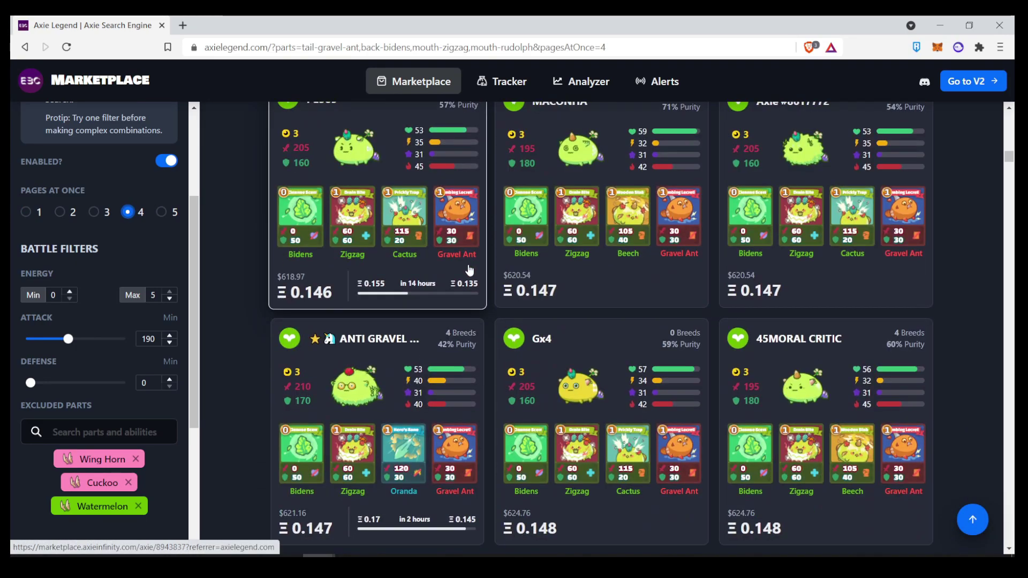
scroll(469, 269, down, 8)
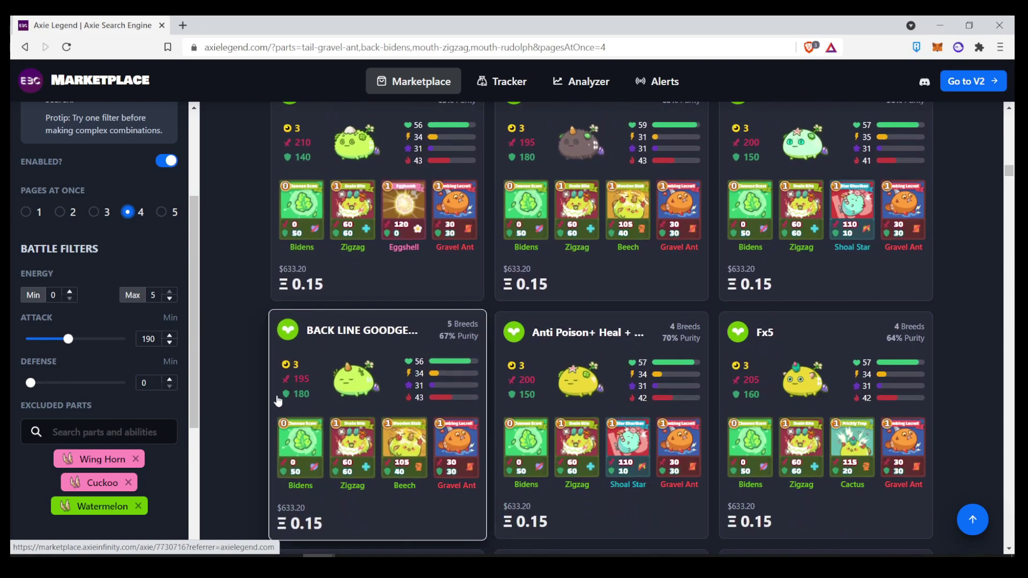
scroll(229, 441, up, 20)
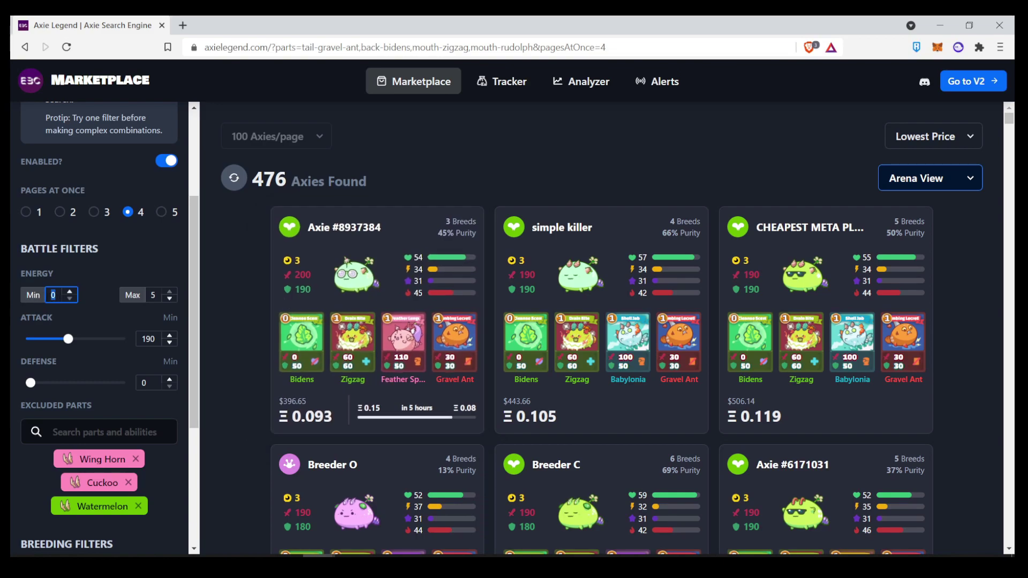
- Set the minimum energy filter to 3
text(3)
click(153, 295)
click(220, 336)
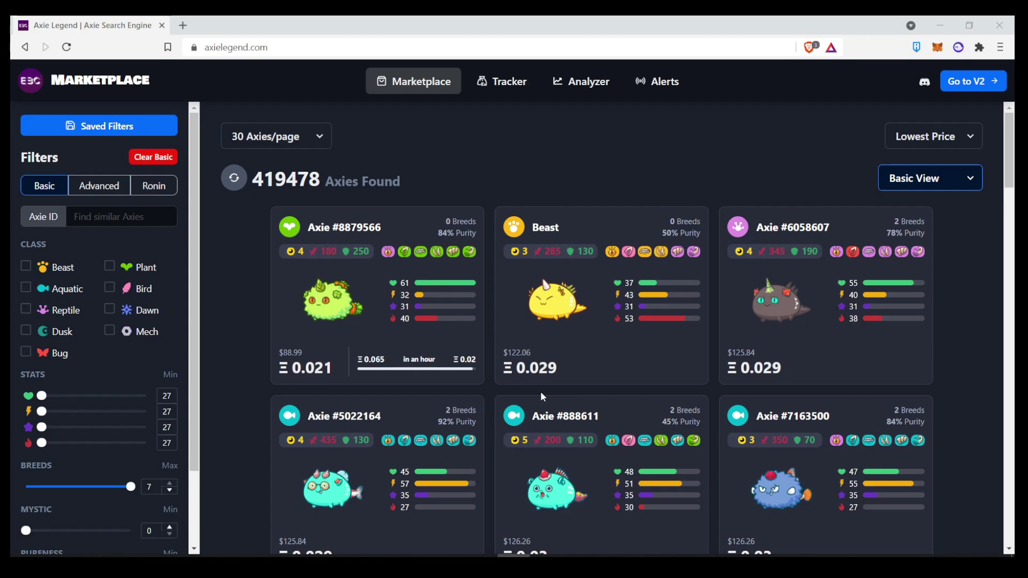
- Limit results to the Aquatic class and add Nimo to the parts search
click(26, 288)
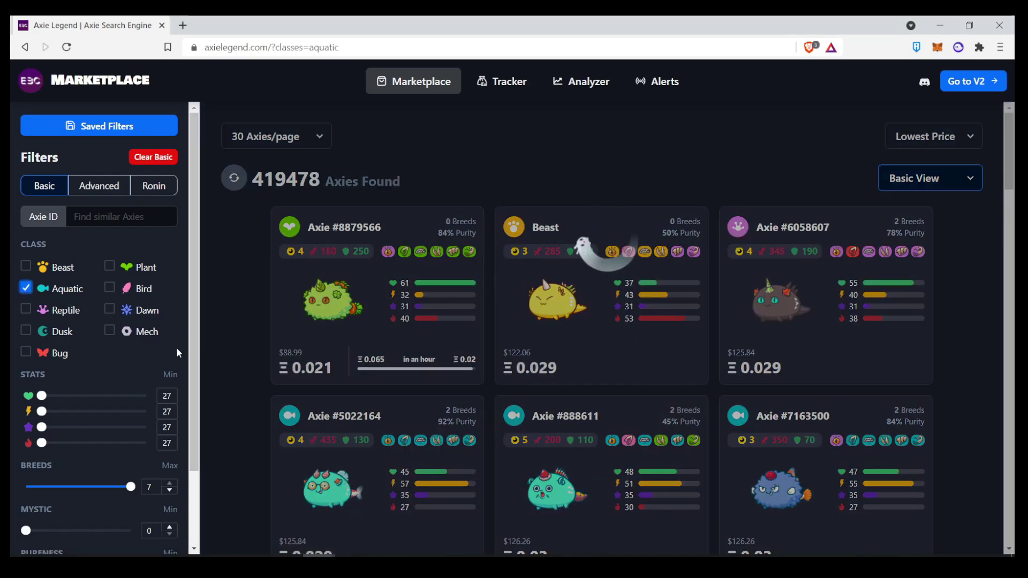
scroll(165, 351, down, 2)
click(101, 532)
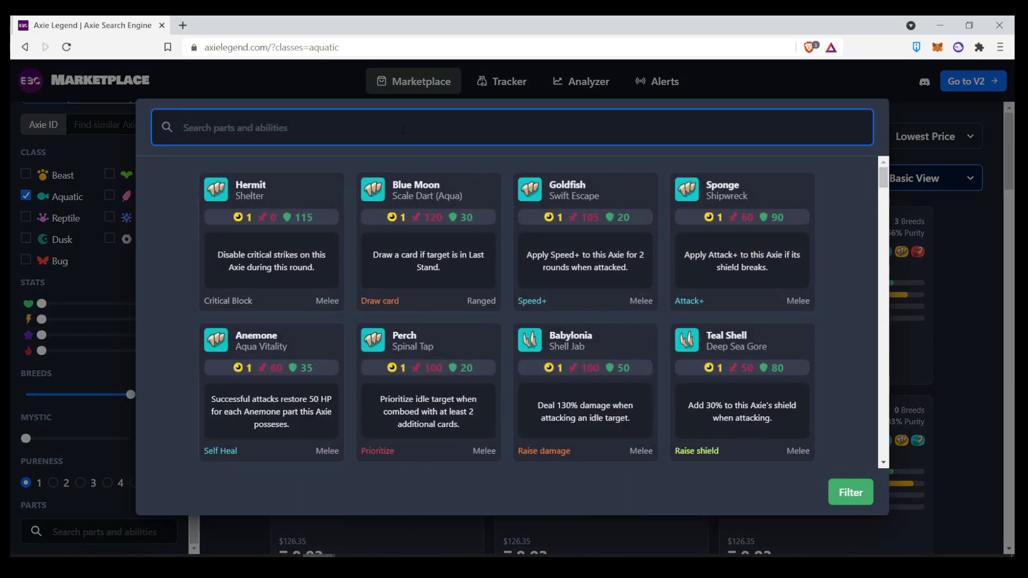
text(nimo)
click(480, 177)
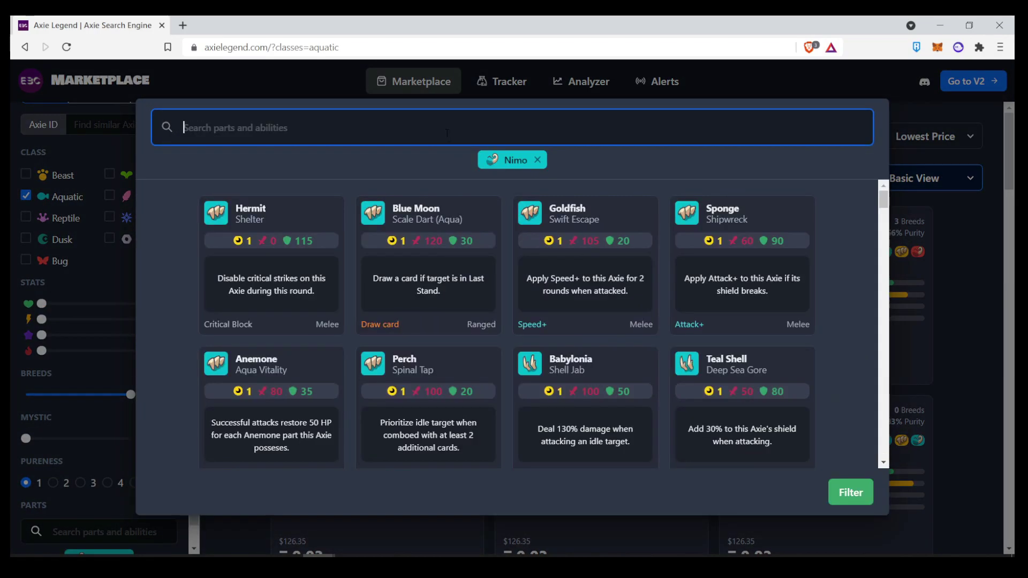
- Add Oranda, Risky Fish and Goldfish, then apply the parts filter for 929 Axies
text(oran)
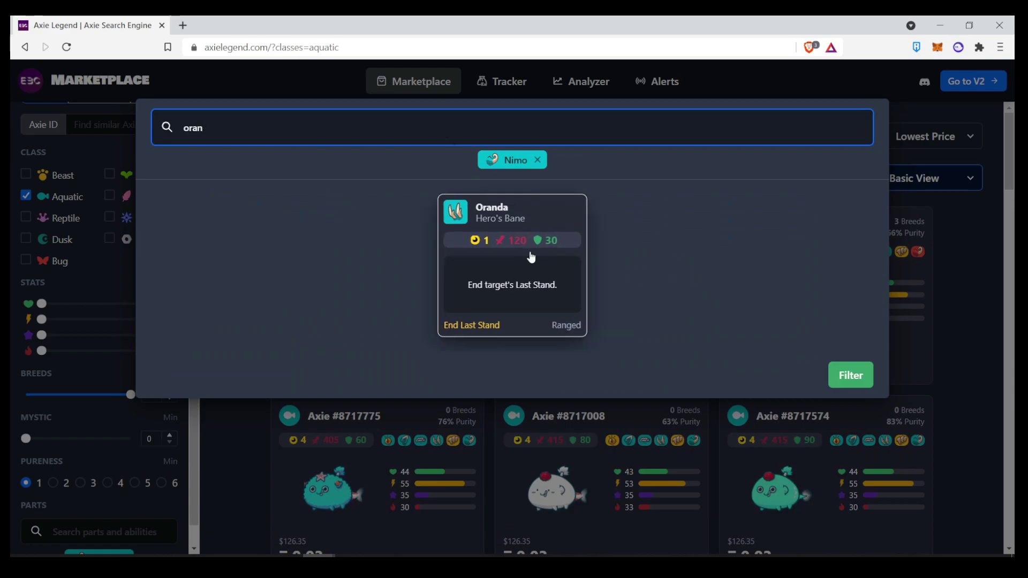
click(532, 257)
text(risk)
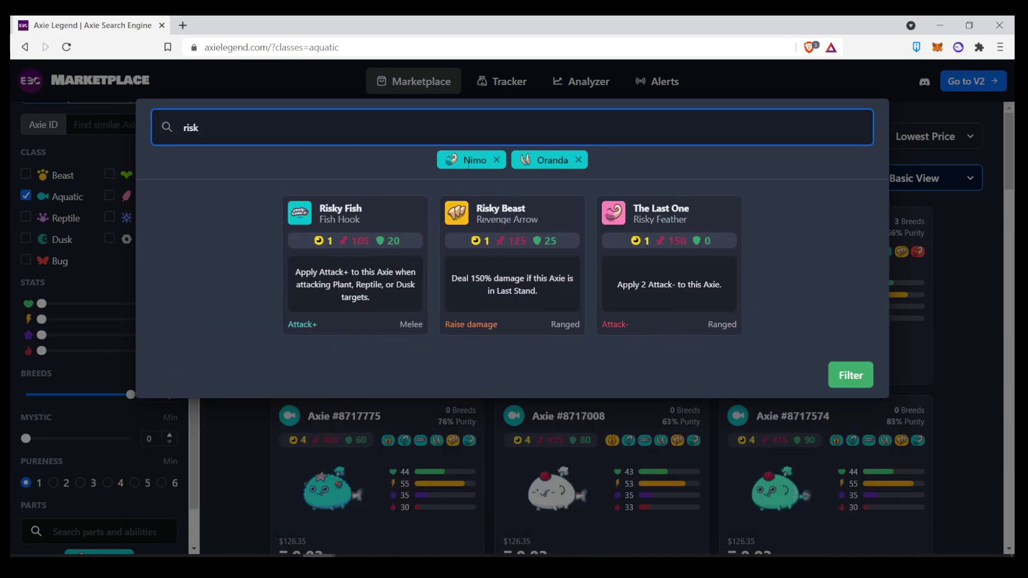
click(354, 214)
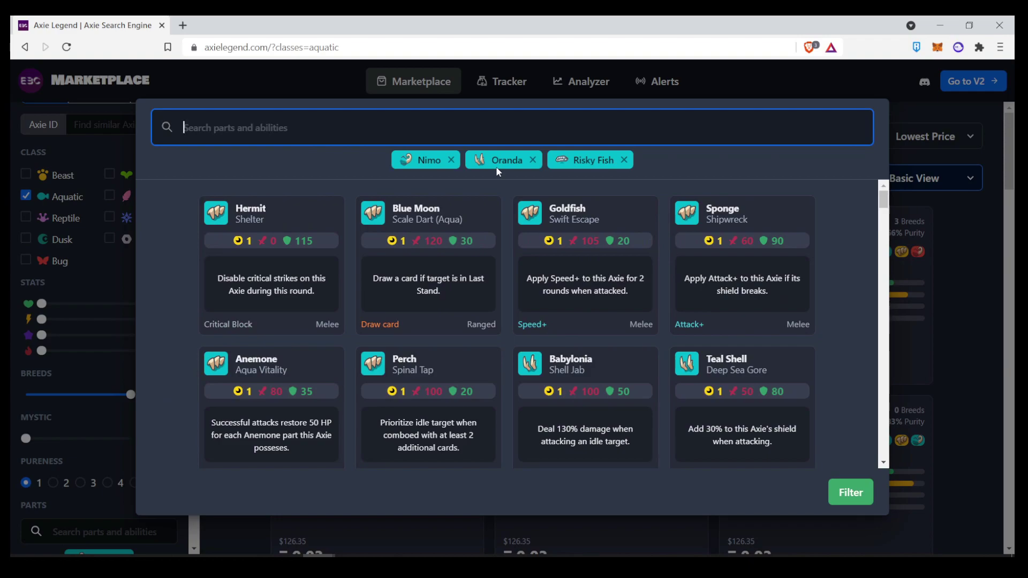
text(gold)
click(519, 214)
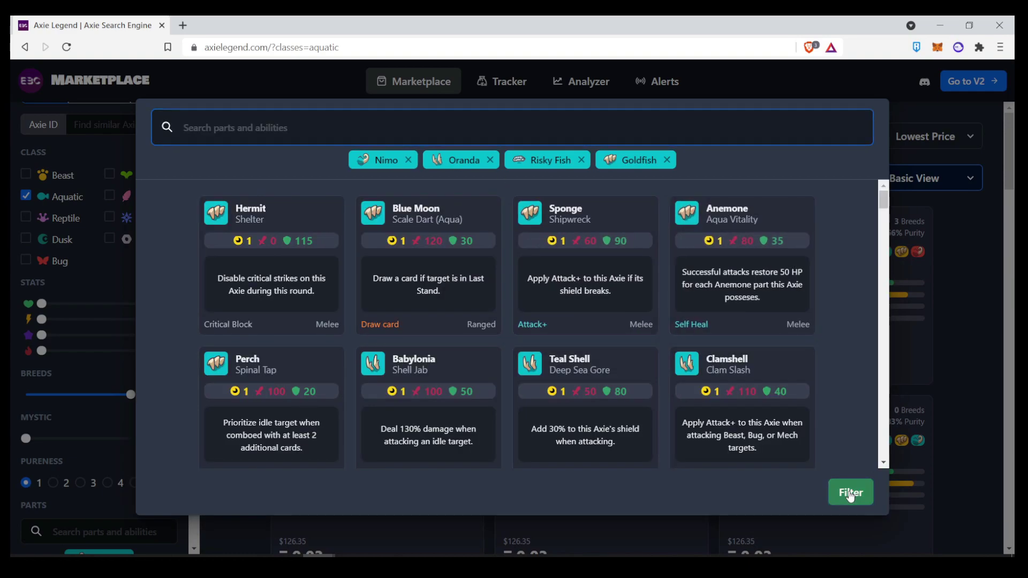
click(851, 492)
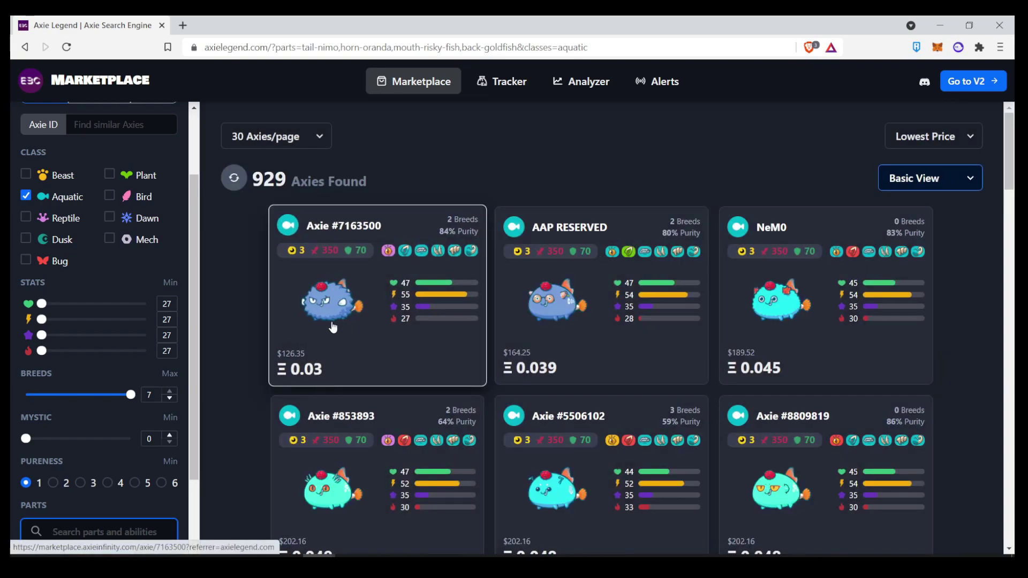
- Switch to Breed View and restrict results to pureness 6, leaving 658 Axies
click(950, 187)
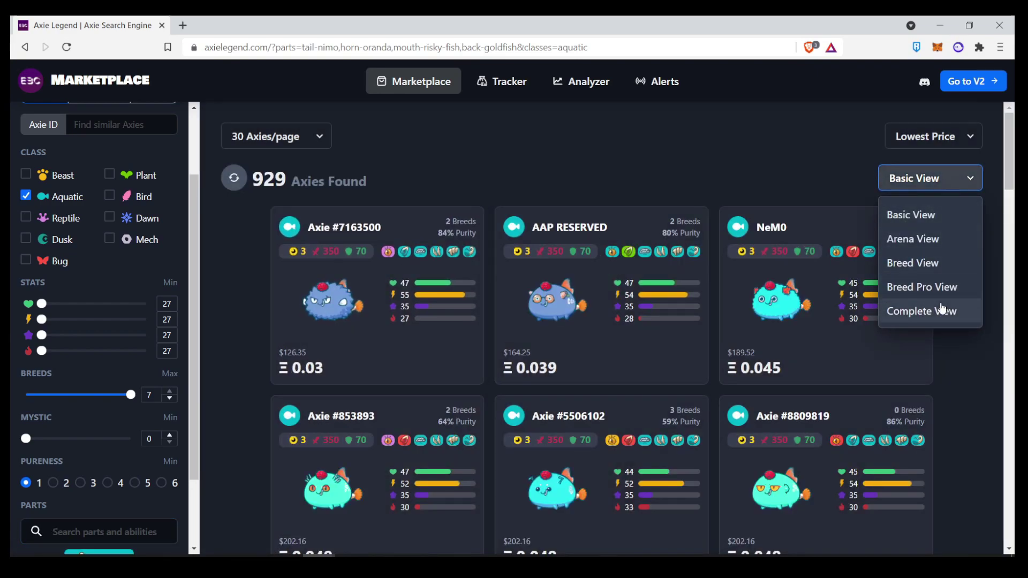
click(941, 265)
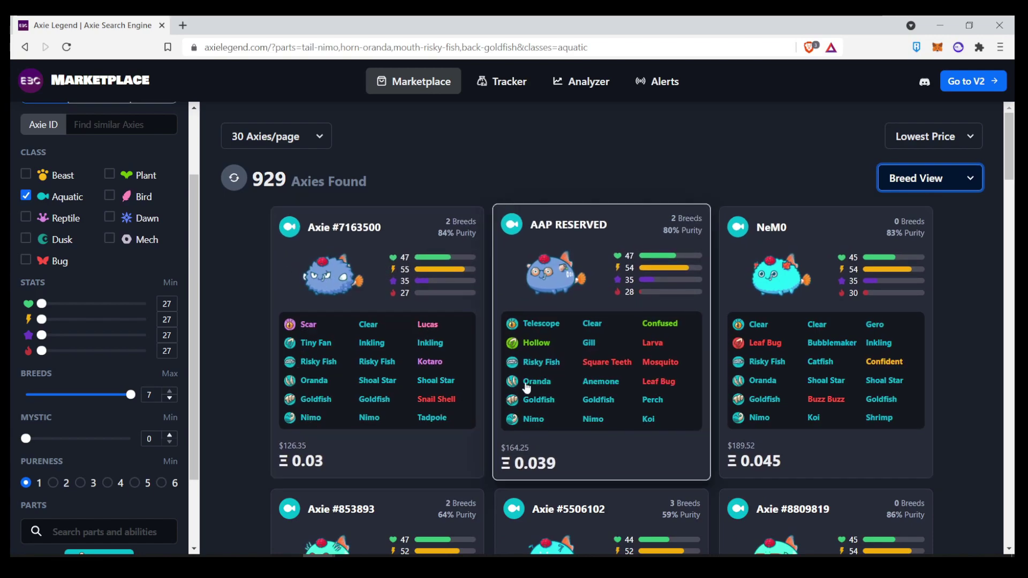
scroll(136, 345, down, 2)
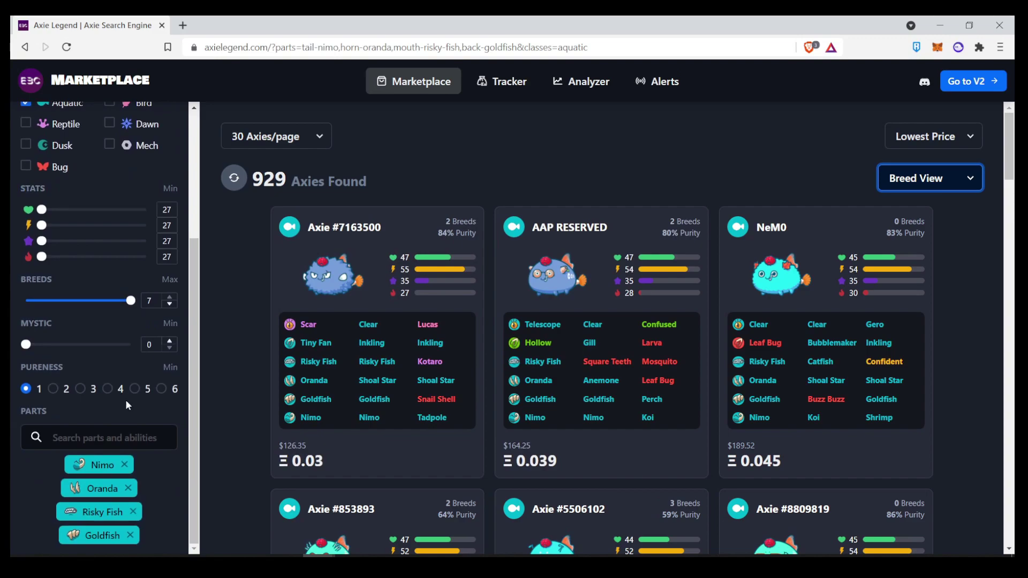
click(162, 395)
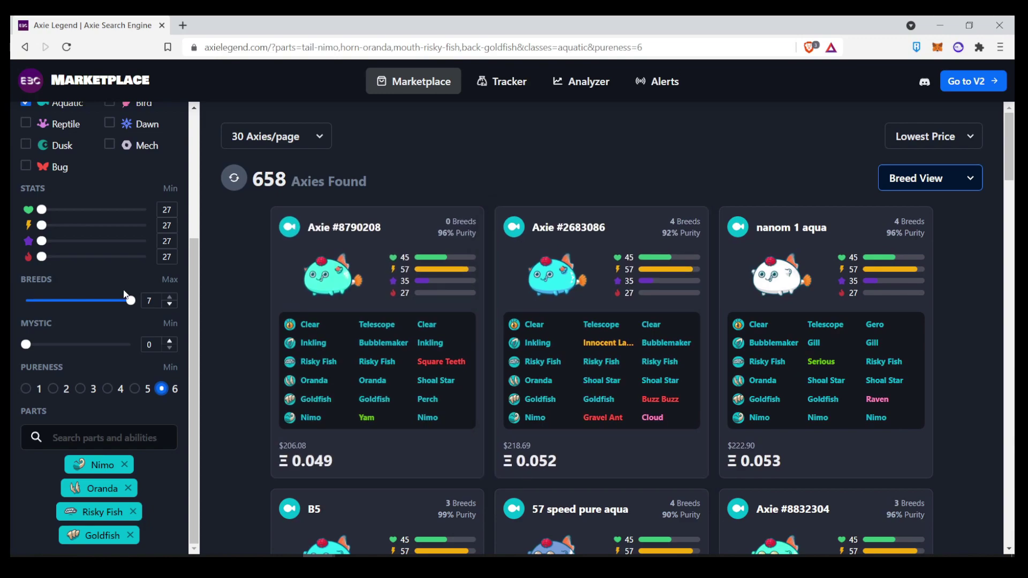
- Turn on advanced filtering in the Advanced filter settings
scroll(115, 178, up, 3)
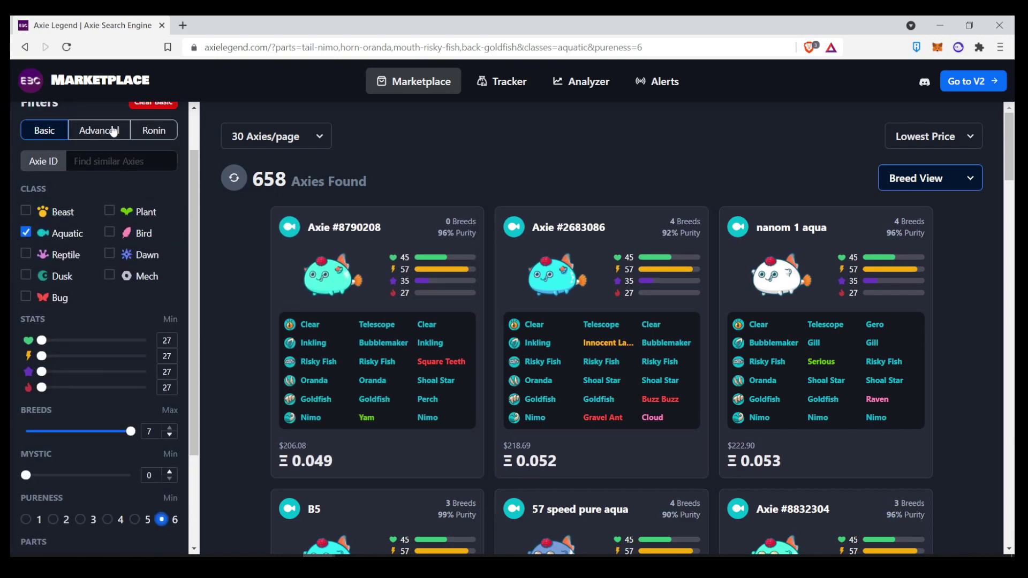
click(114, 131)
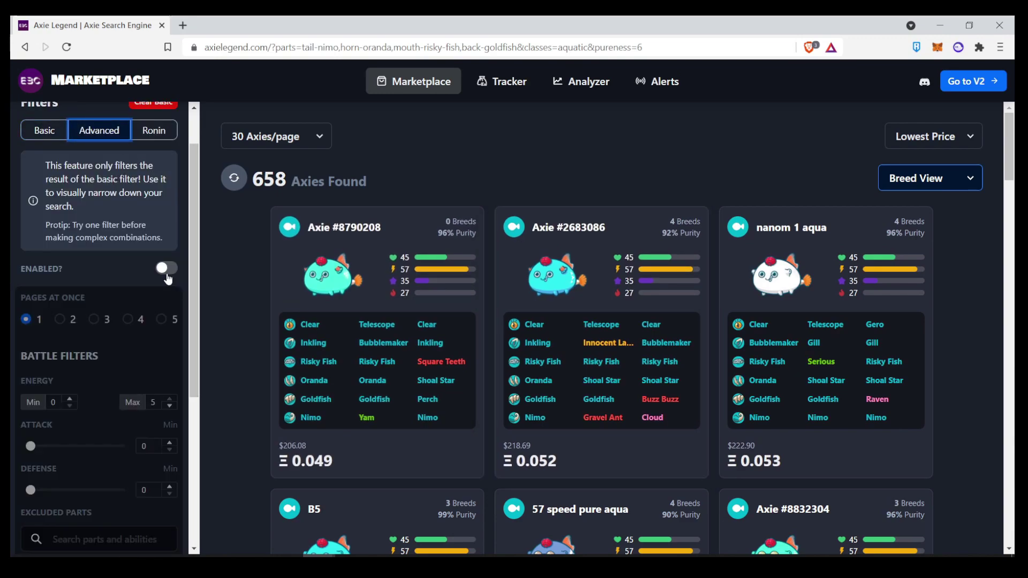
click(167, 274)
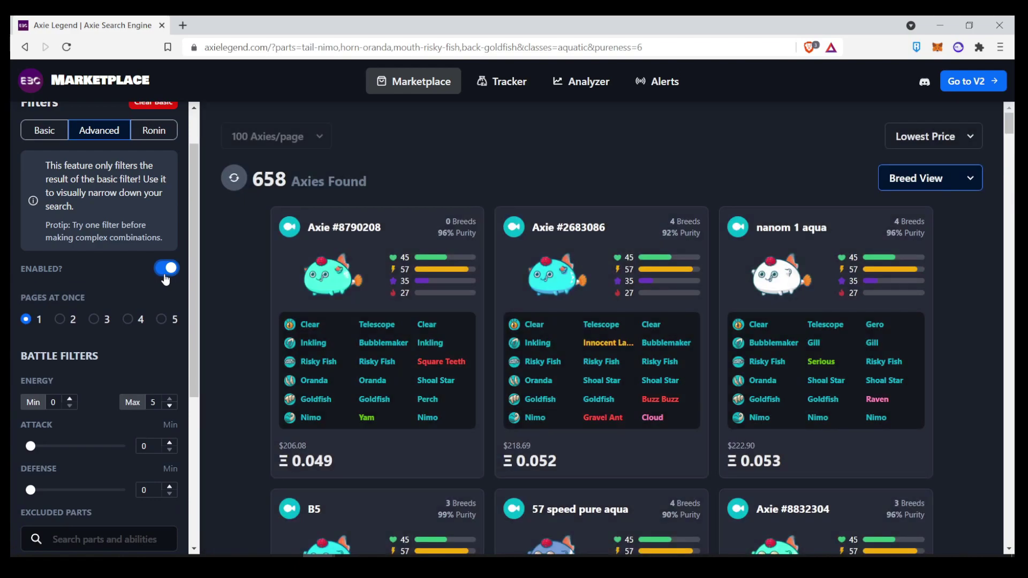
- Filter results by Cute Bunny as an R1 gene
scroll(166, 280, down, 5)
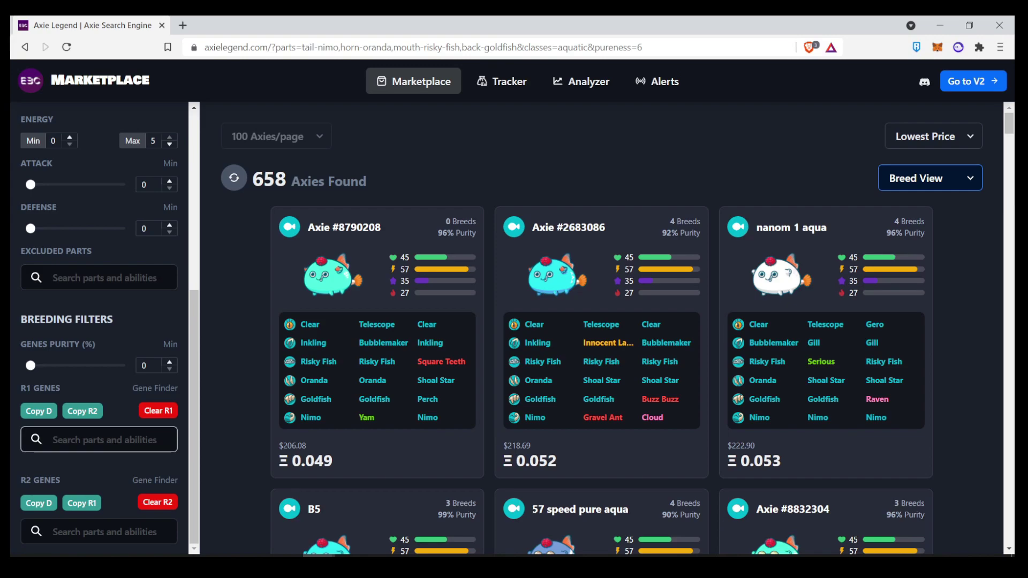
click(114, 445)
text(cute)
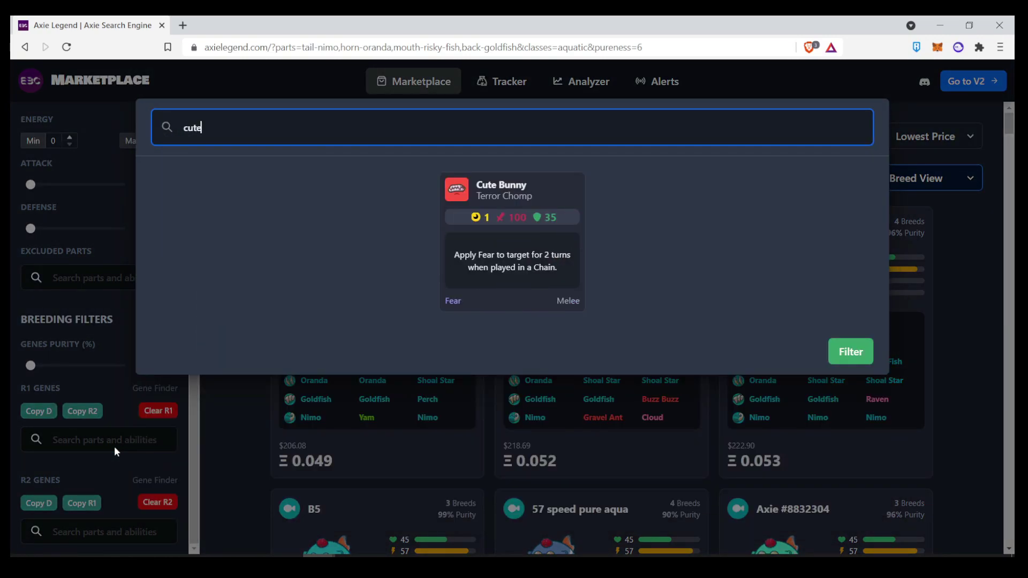
click(513, 235)
click(848, 492)
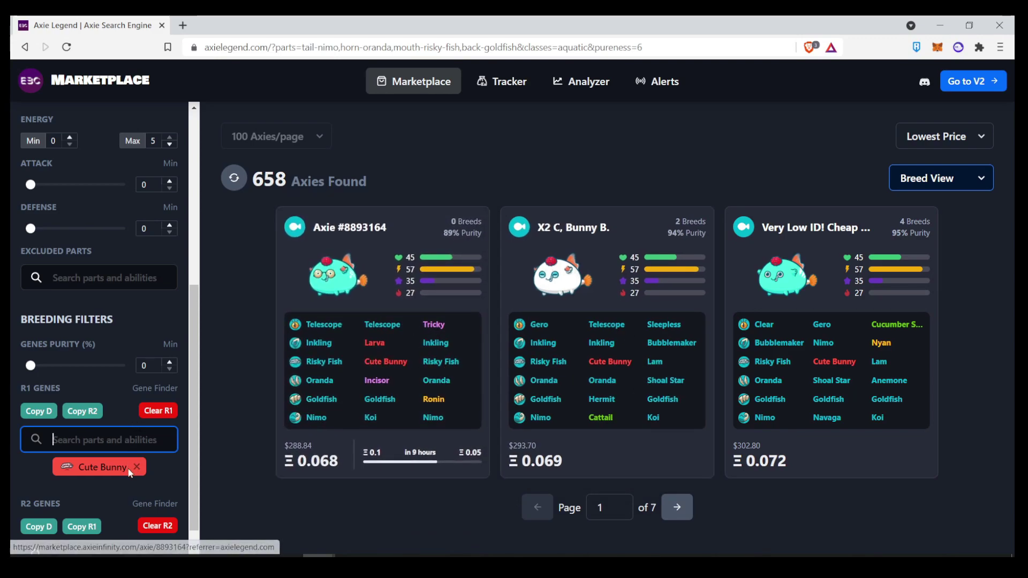
scroll(141, 460, down, 1)
- Replace the Cute Bunny R1 filter with Sponge as the R2 gene filter
click(138, 445)
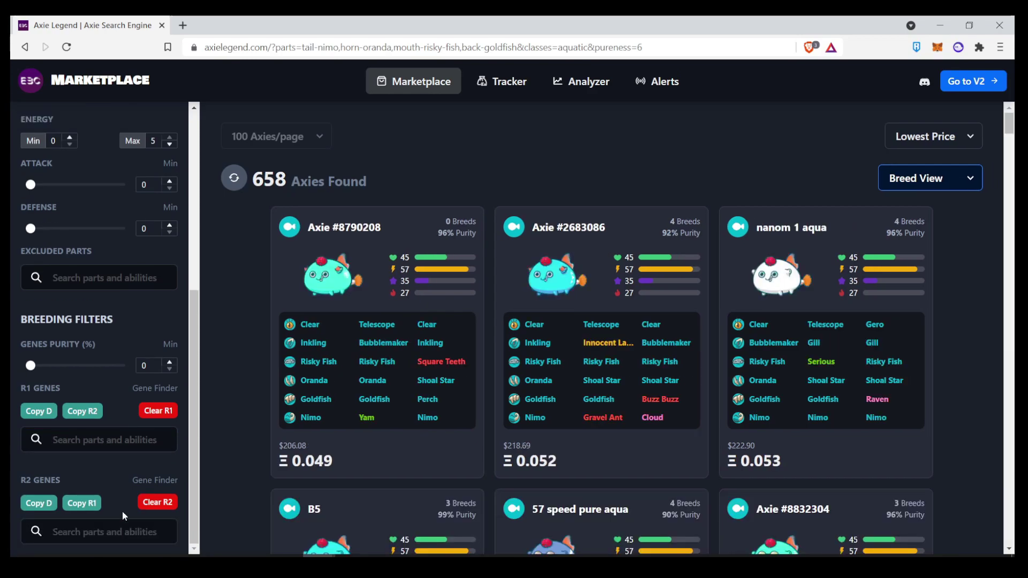
click(115, 532)
text(spo)
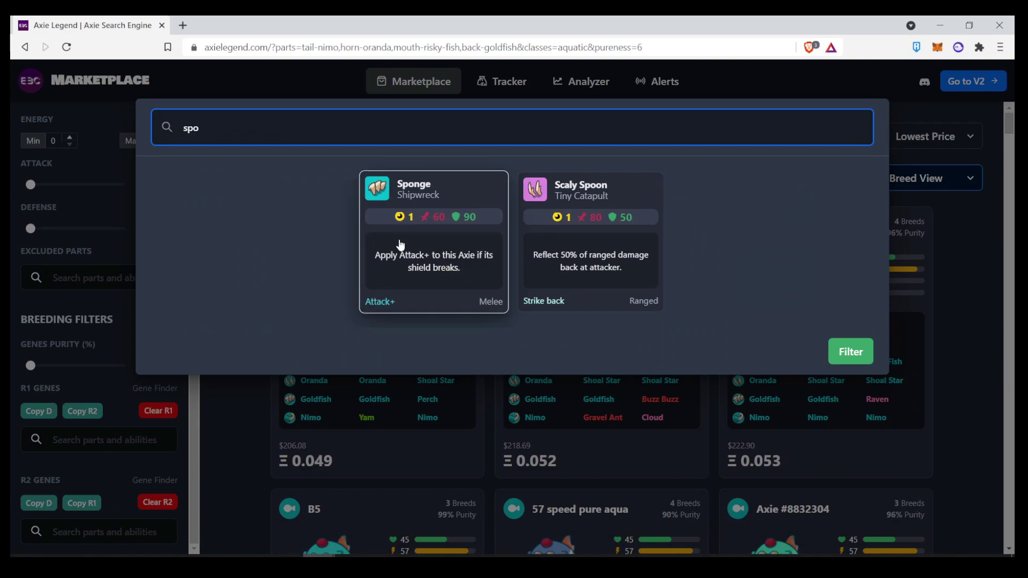
click(431, 244)
click(850, 489)
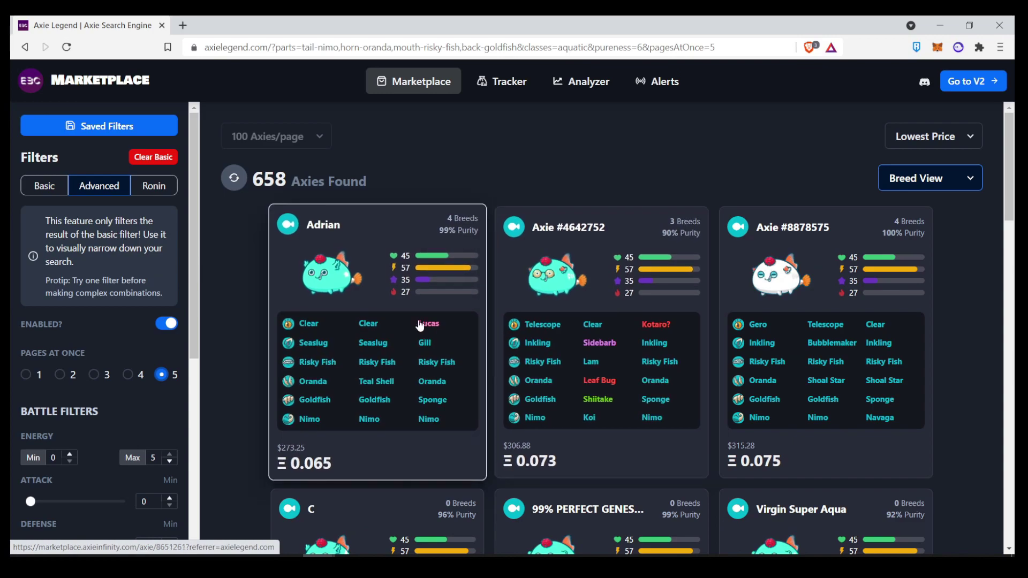
scroll(420, 325, down, 1)
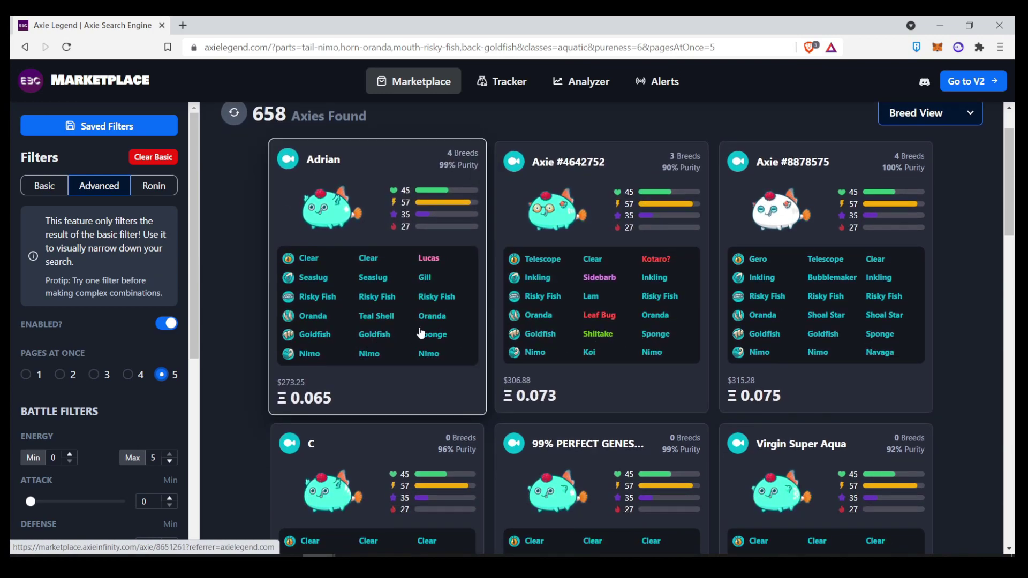
scroll(117, 387, down, 6)
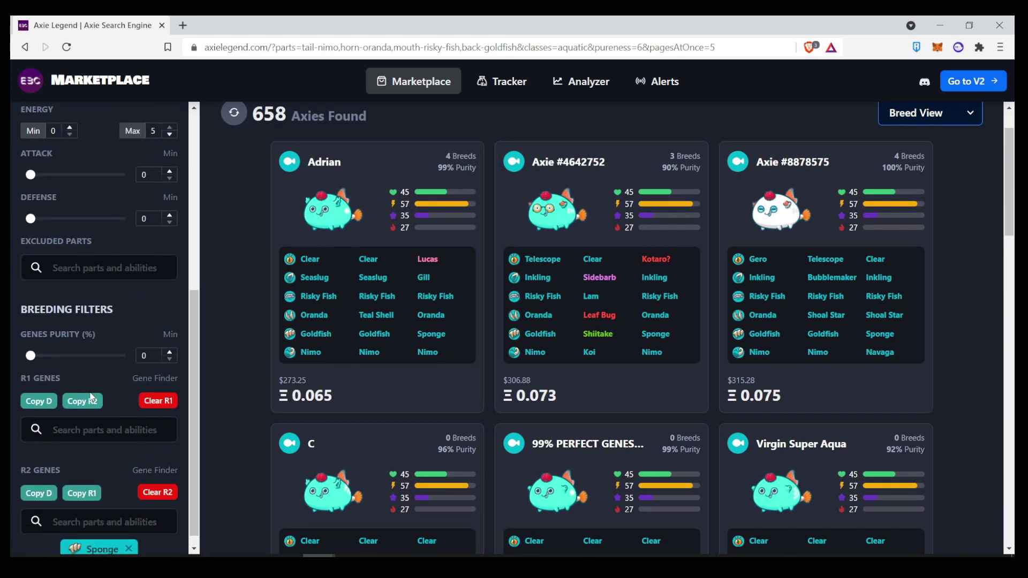
- Clear the Sponge R2 filter and raise minimum genes purity to 97%
click(164, 480)
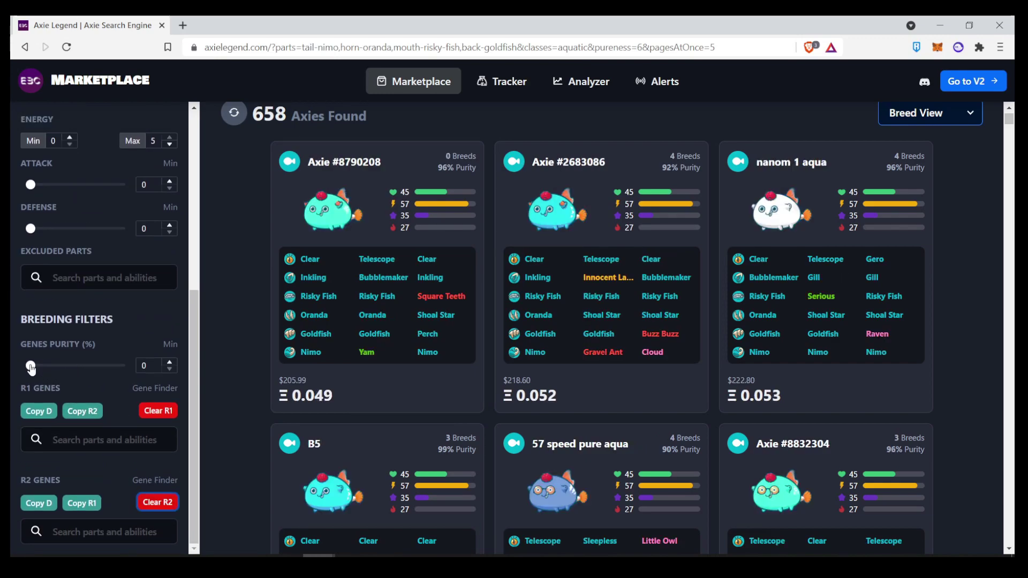
drag(32, 370, 117, 375)
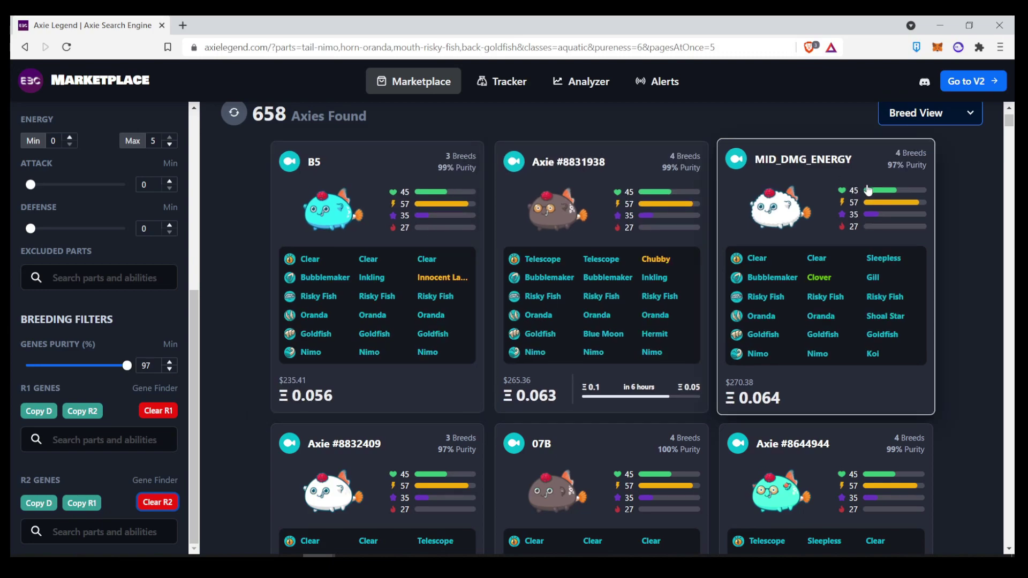
scroll(820, 420, down, 5)
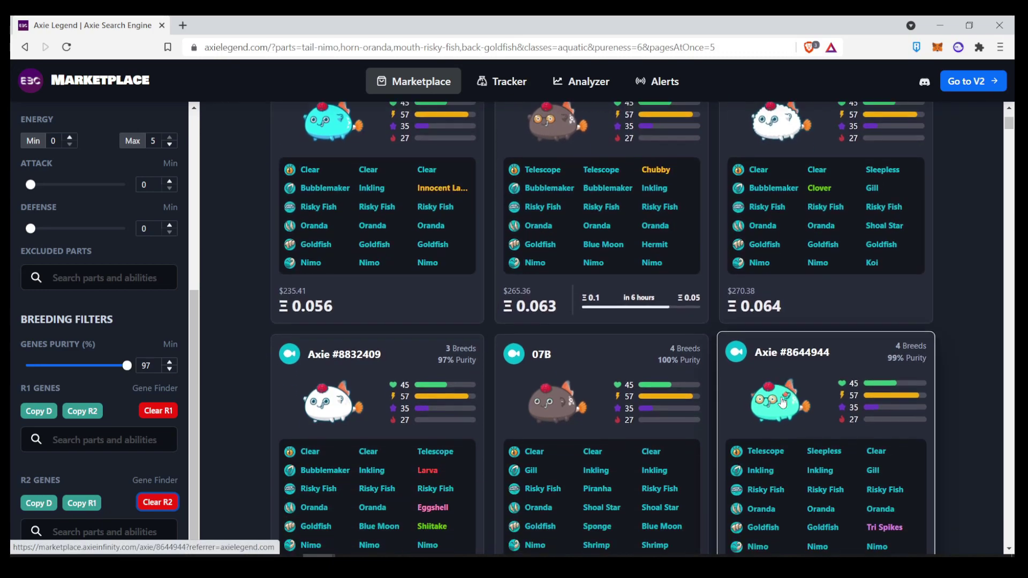
scroll(511, 396, down, 2)
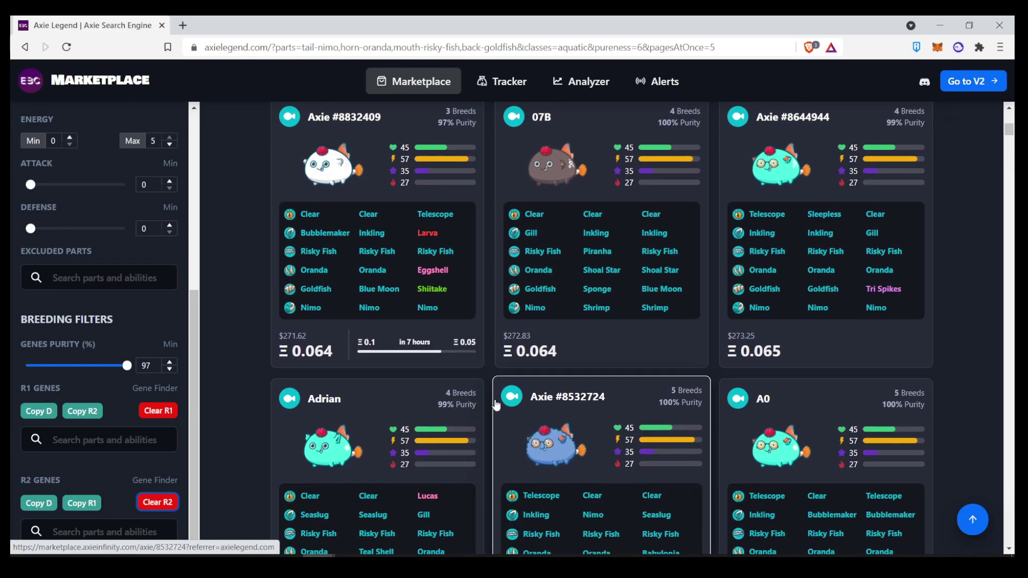
scroll(374, 429, up, 8)
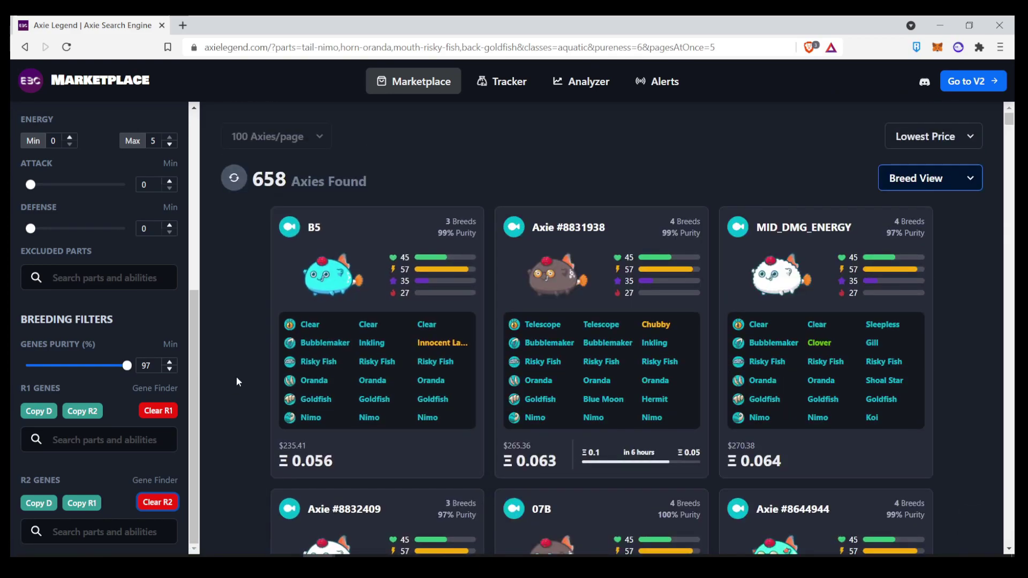
scroll(134, 358, up, 5)
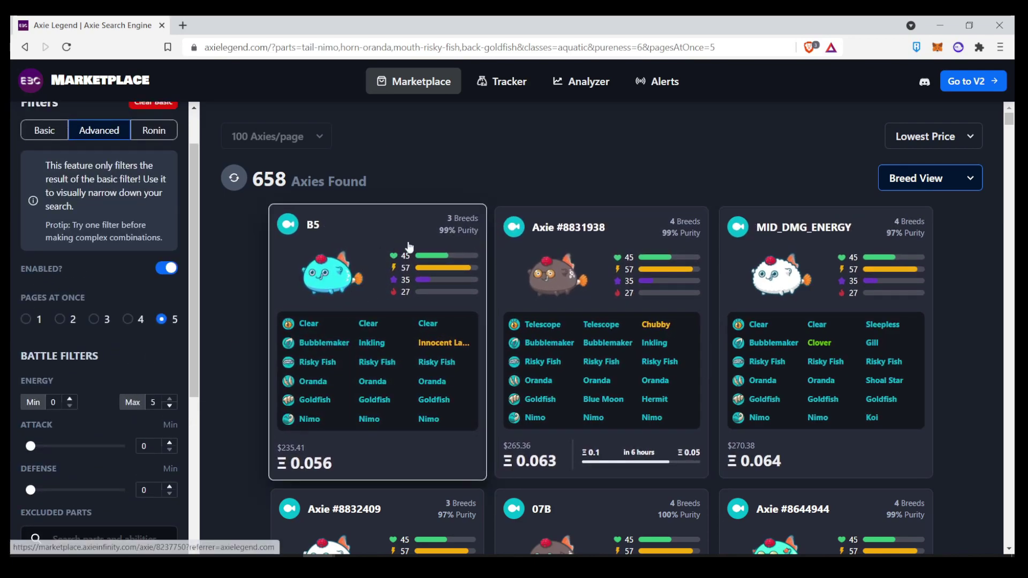
scroll(133, 241, up, 1)
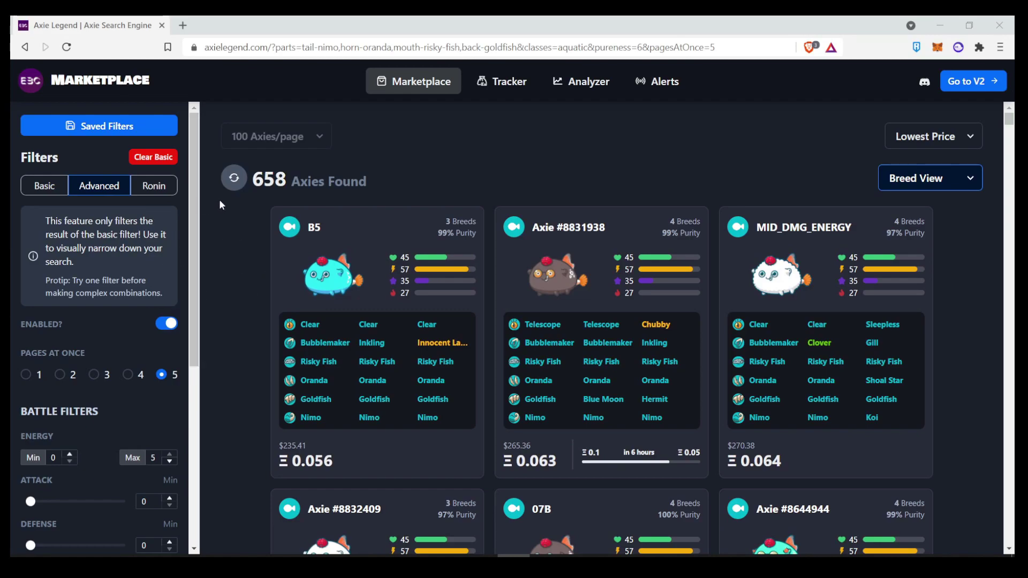
- Paste a Ronin wallet address into the Ronin lookup field
click(156, 187)
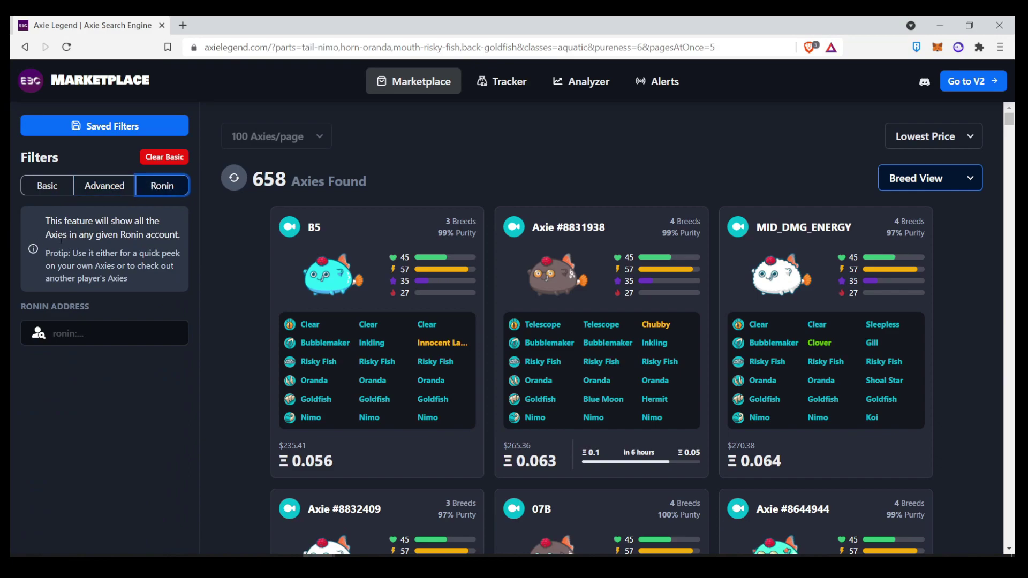
click(64, 324)
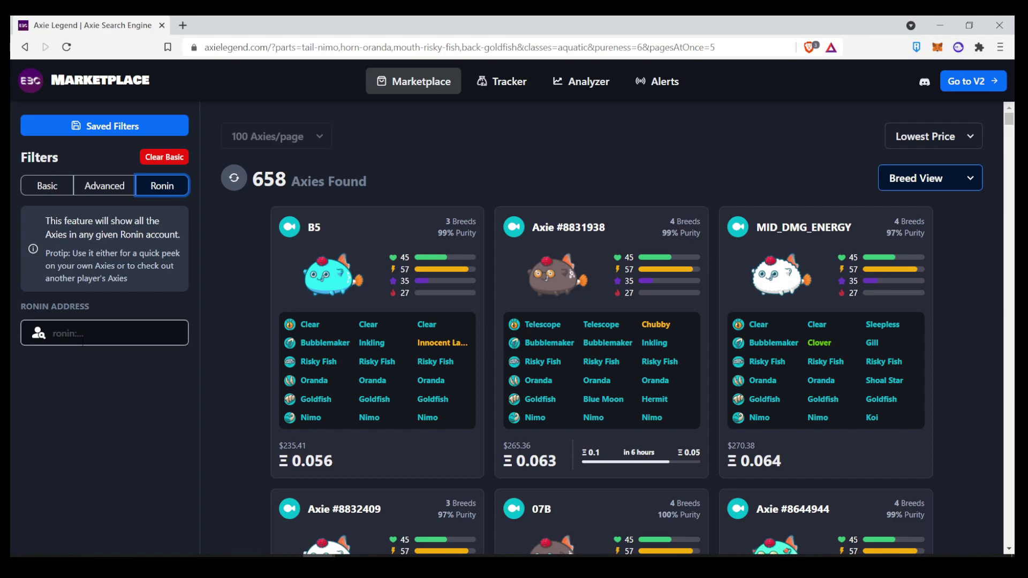
click(125, 256)
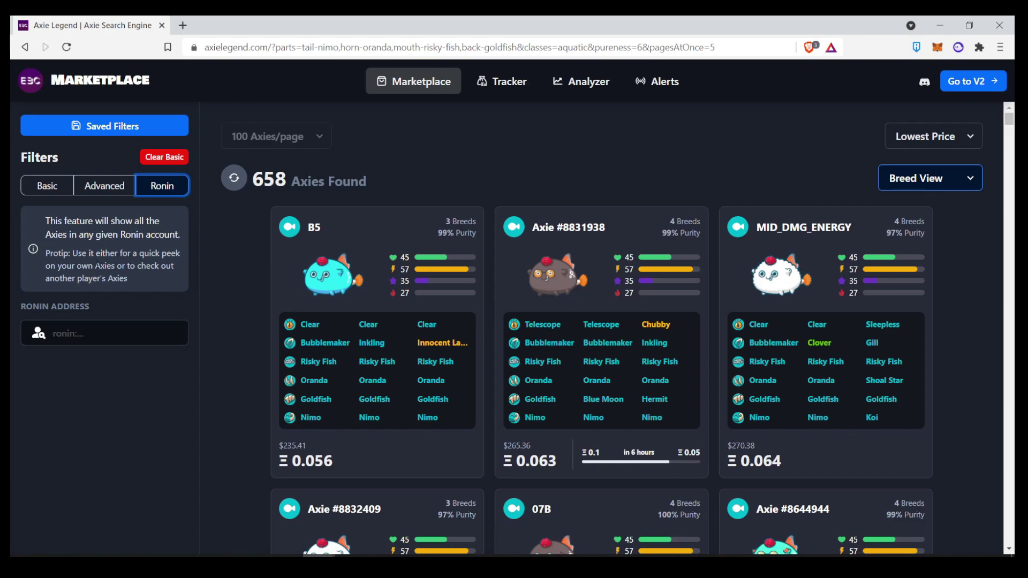
click(136, 333)
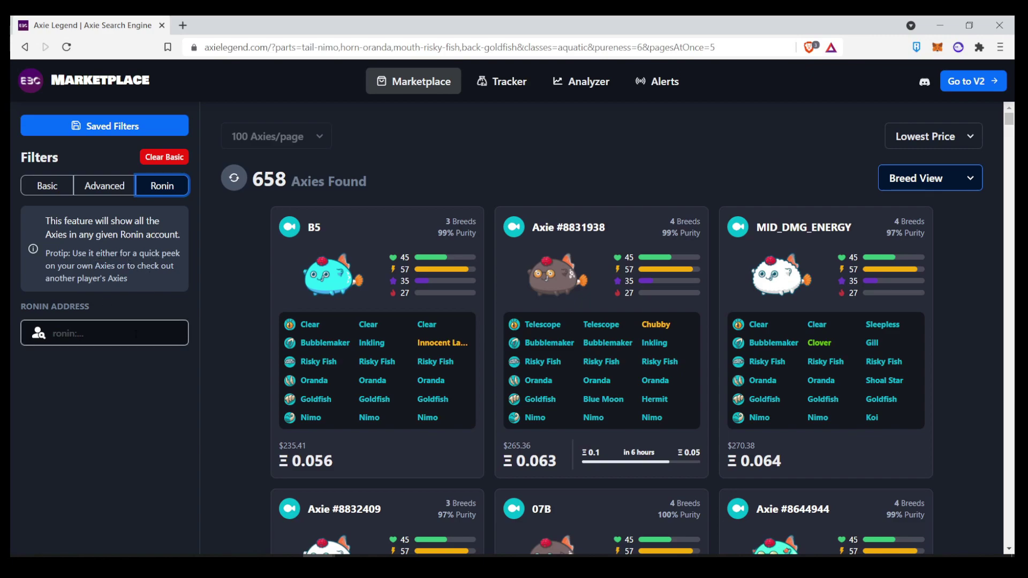
click(136, 334)
key(ctrl+v)
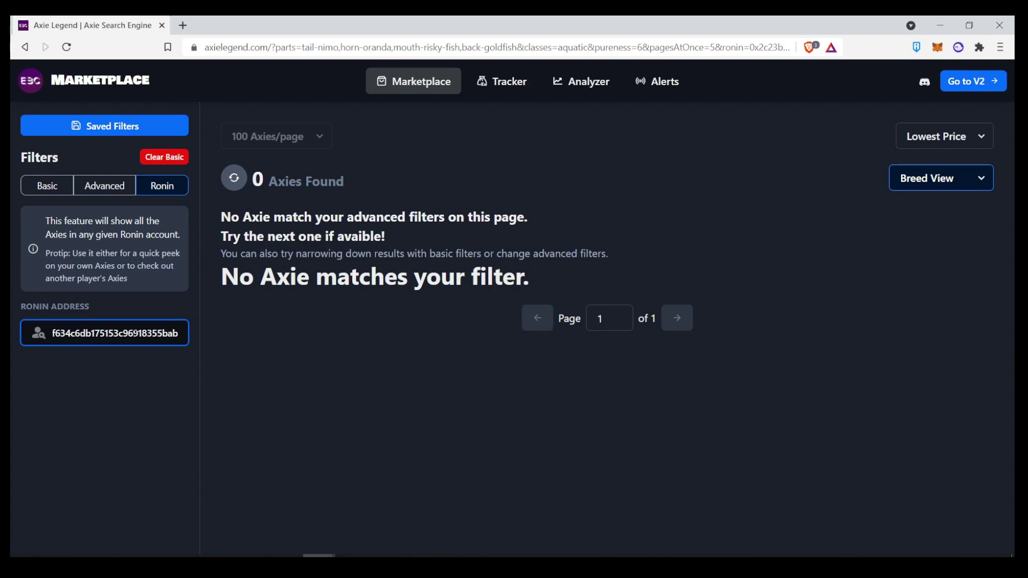
- Turn off advanced filtering and clear all basic filters, including Aquatic class
click(94, 190)
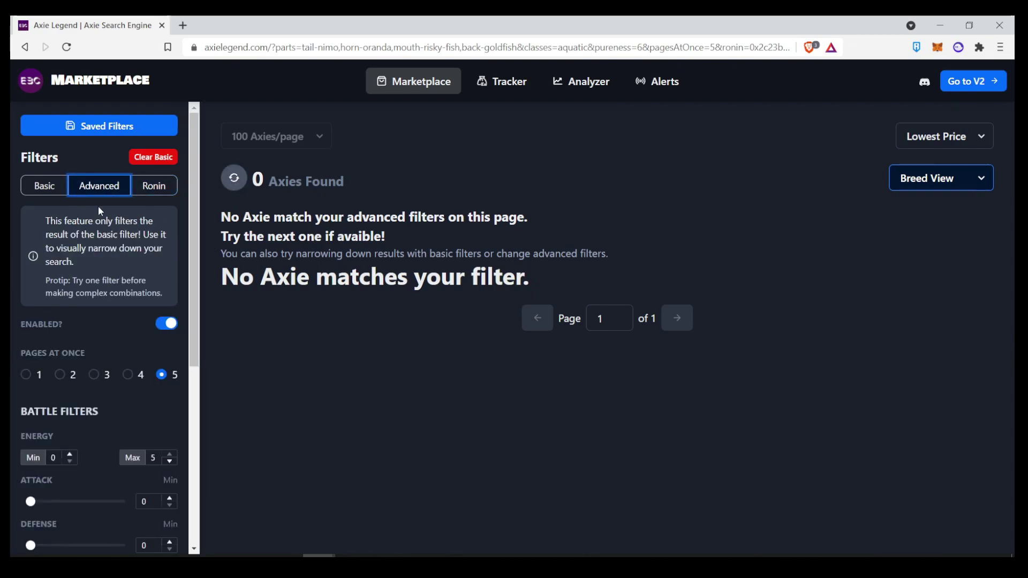
click(166, 324)
click(45, 187)
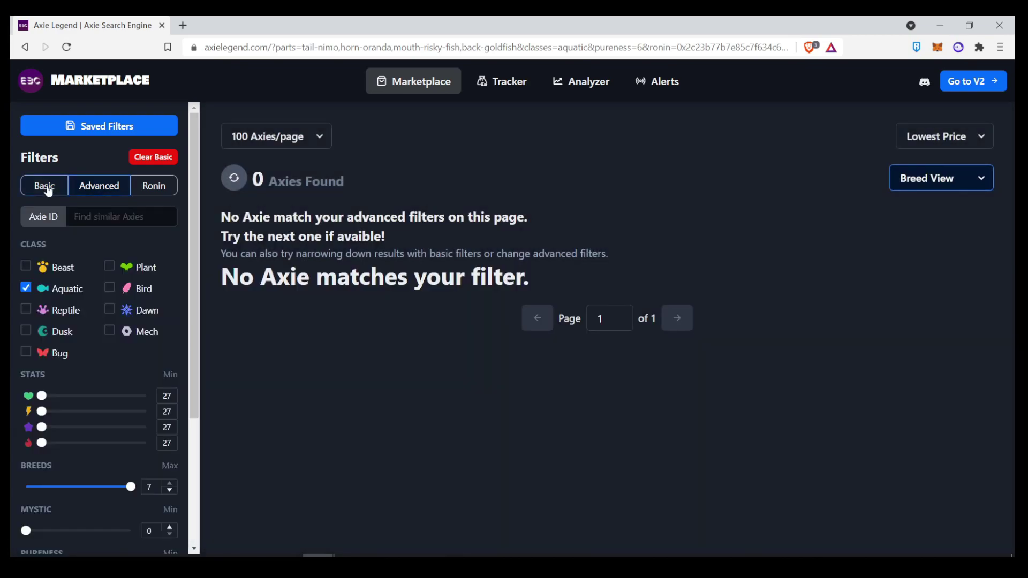
click(147, 167)
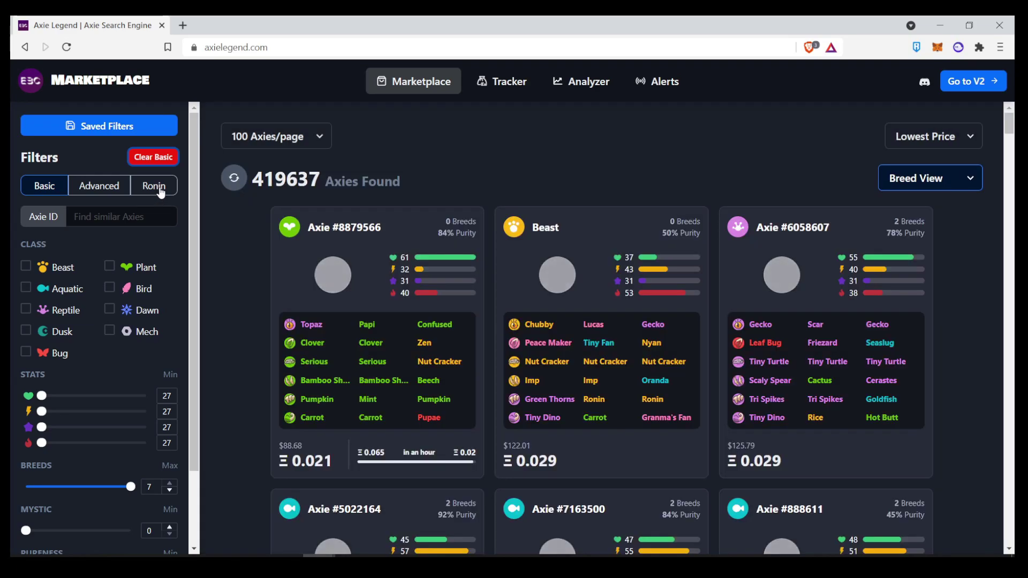
- Look up the pasted wallet's 76 Axies and browse them down and back to top
click(162, 190)
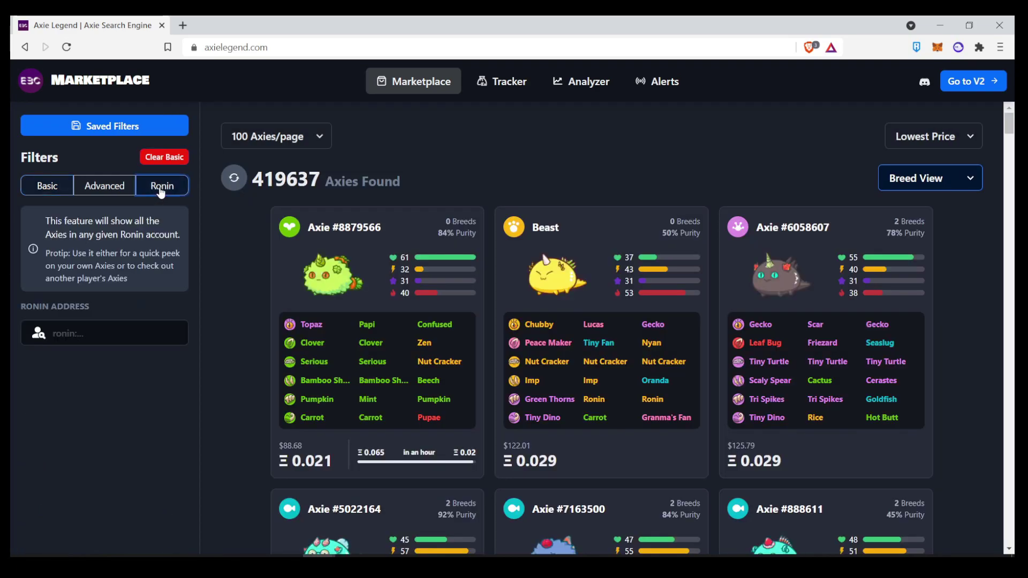
click(96, 334)
text(0x2c23b77b7e85c7f634c6db175153c96918355bab)
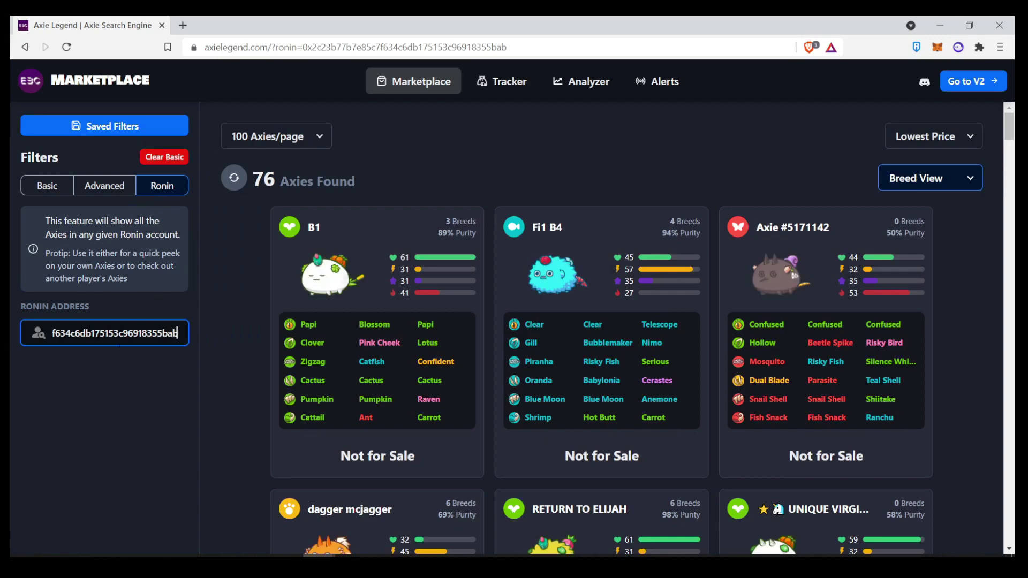
scroll(439, 260, down, 1)
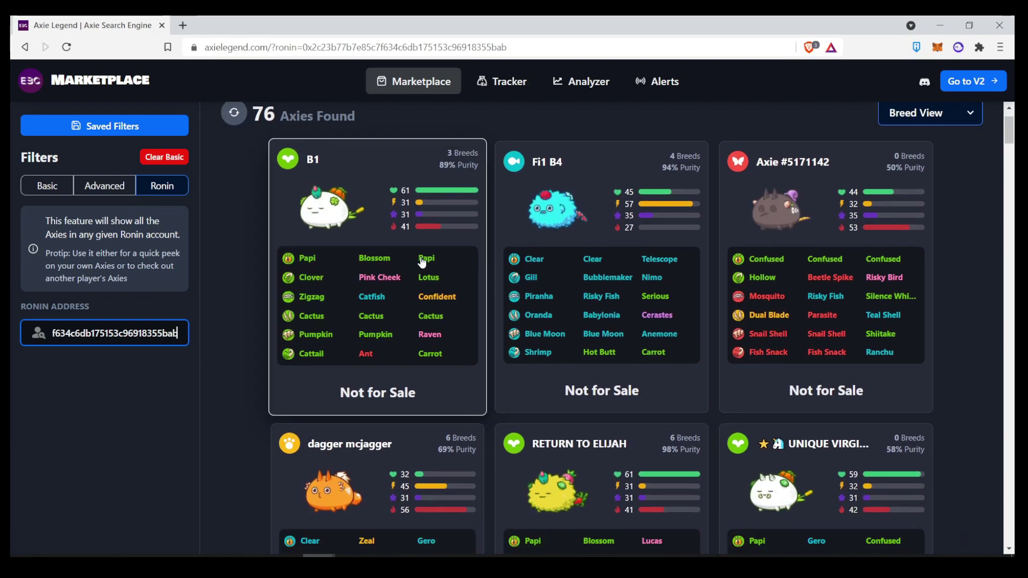
scroll(773, 284, down, 7)
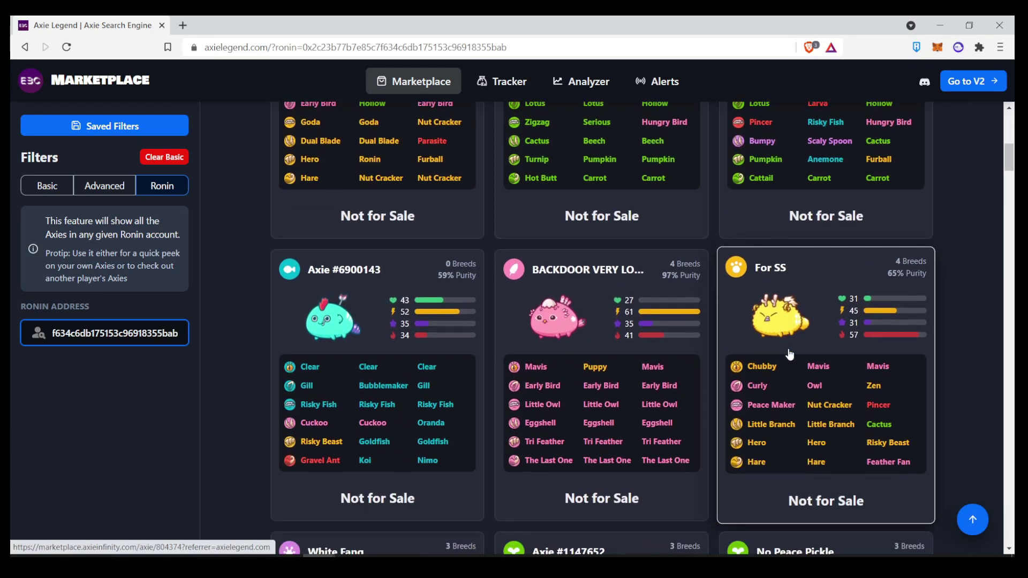
scroll(791, 354, down, 6)
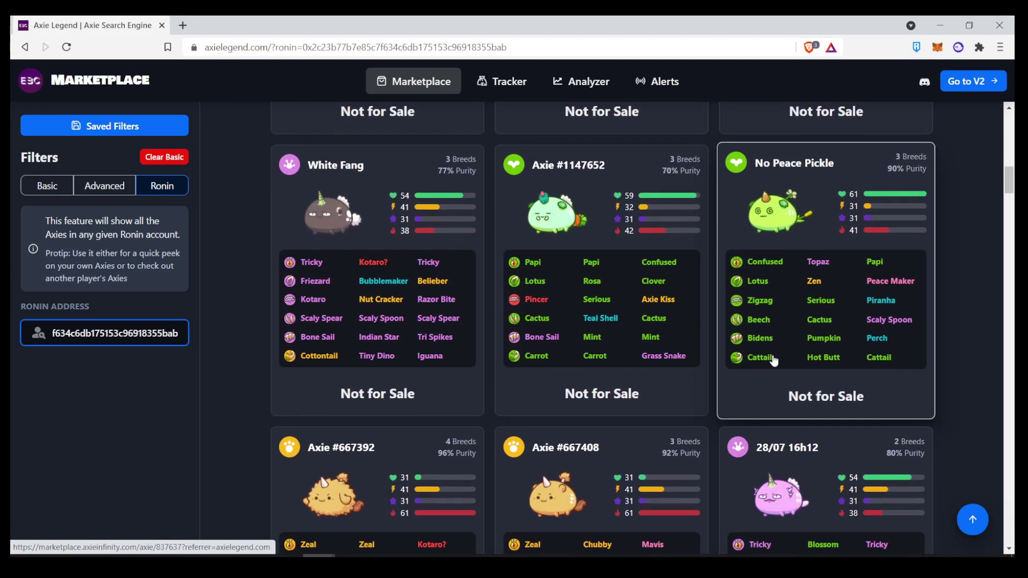
scroll(773, 360, down, 6)
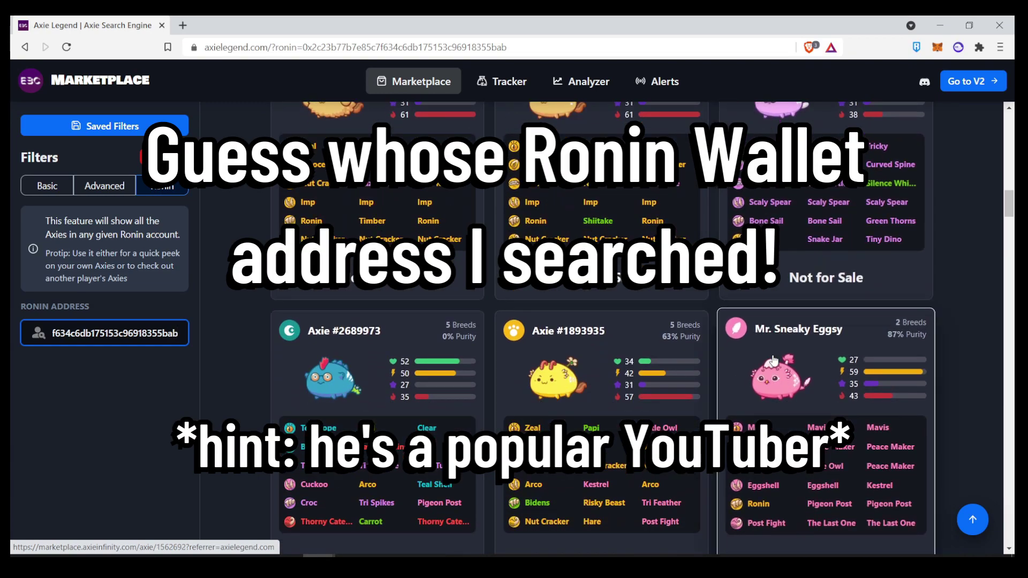
scroll(773, 360, down, 4)
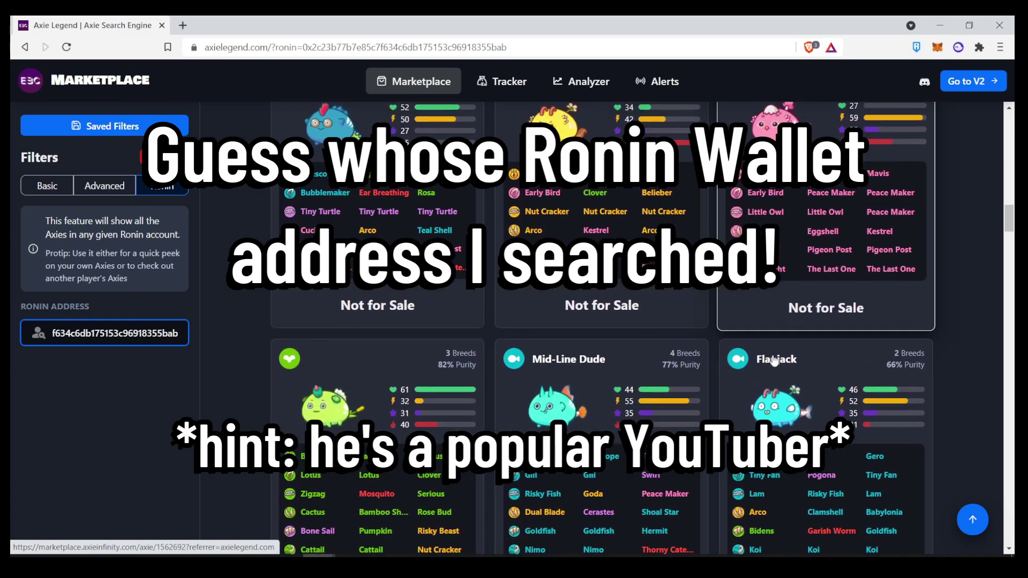
scroll(773, 361, down, 4)
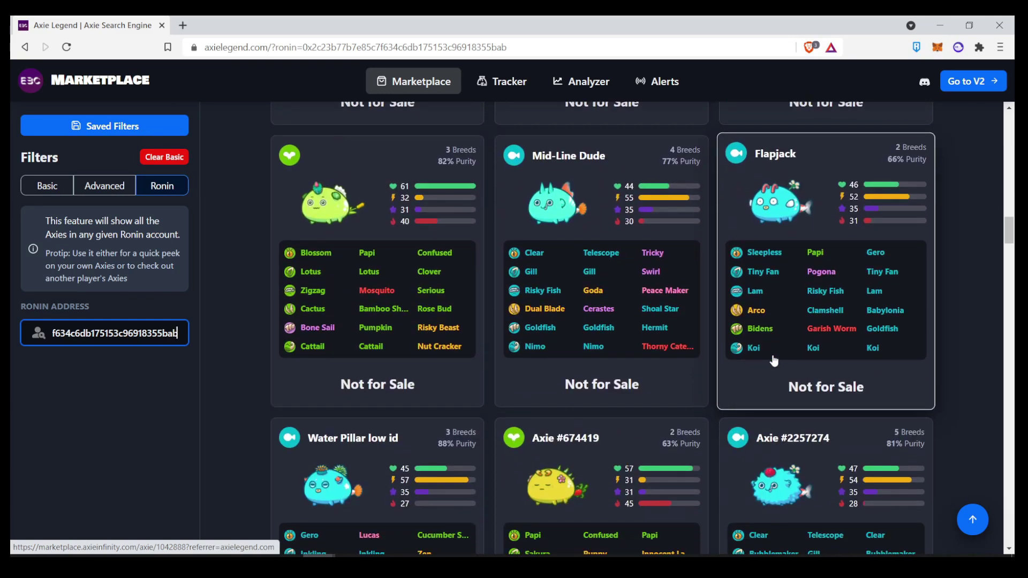
scroll(803, 354, down, 3)
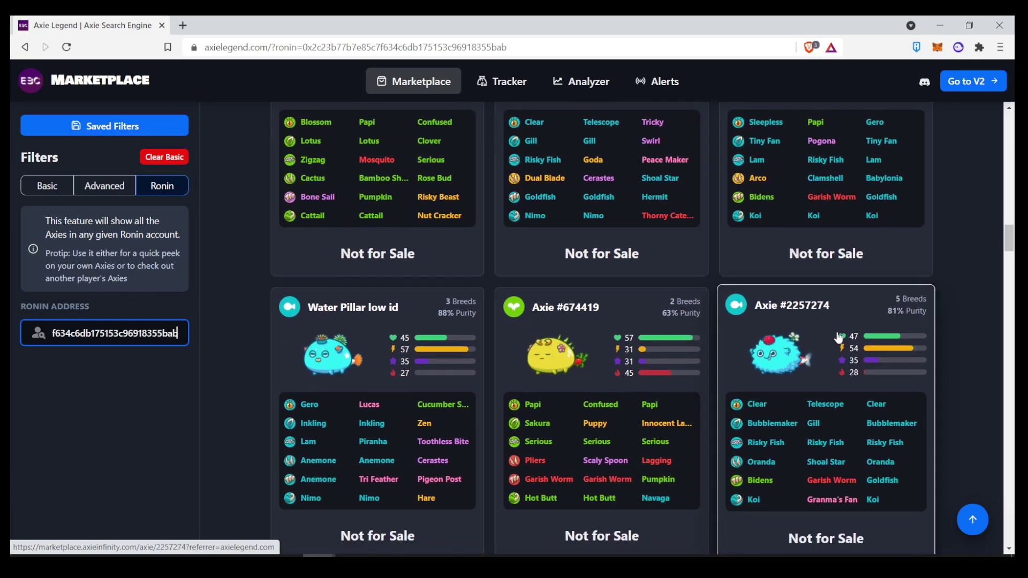
scroll(840, 340, down, 1)
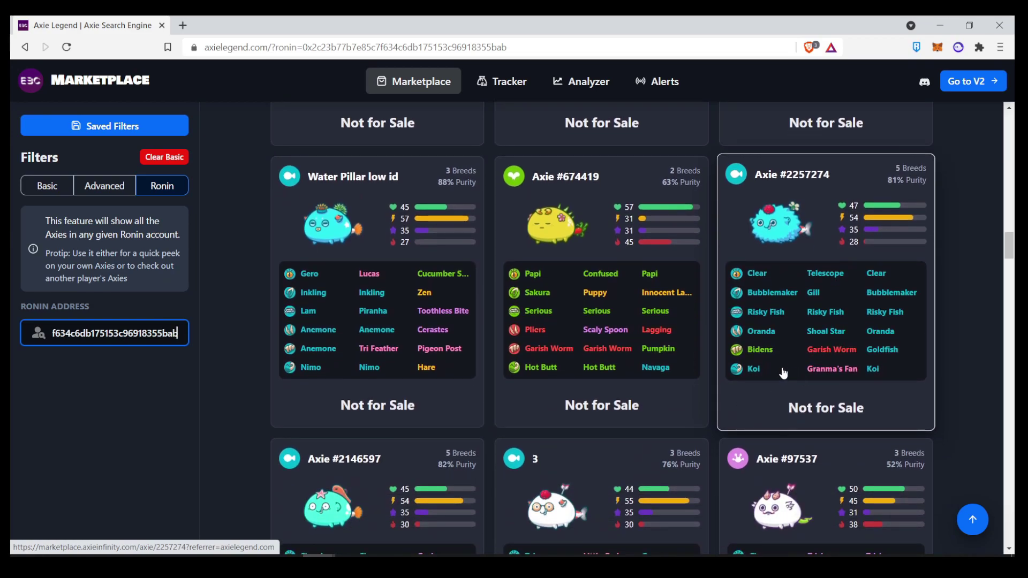
scroll(778, 360, down, 11)
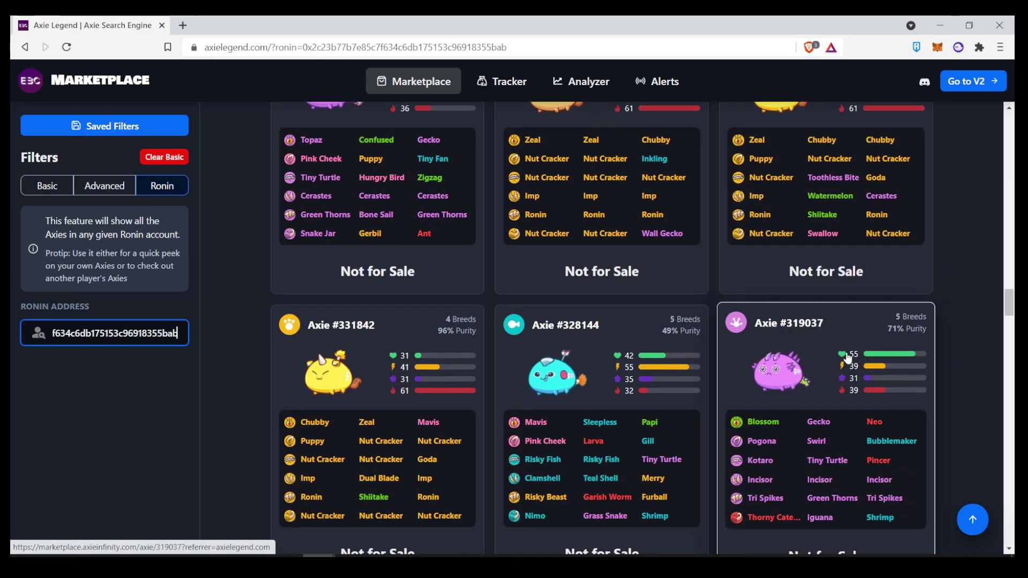
scroll(963, 497, down, 5)
scroll(966, 456, down, 4)
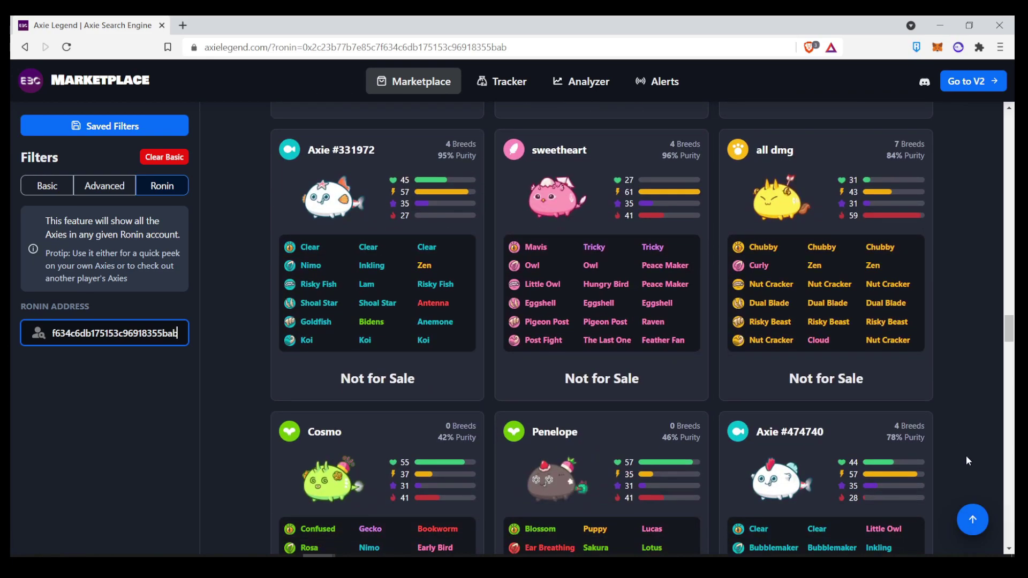
click(973, 520)
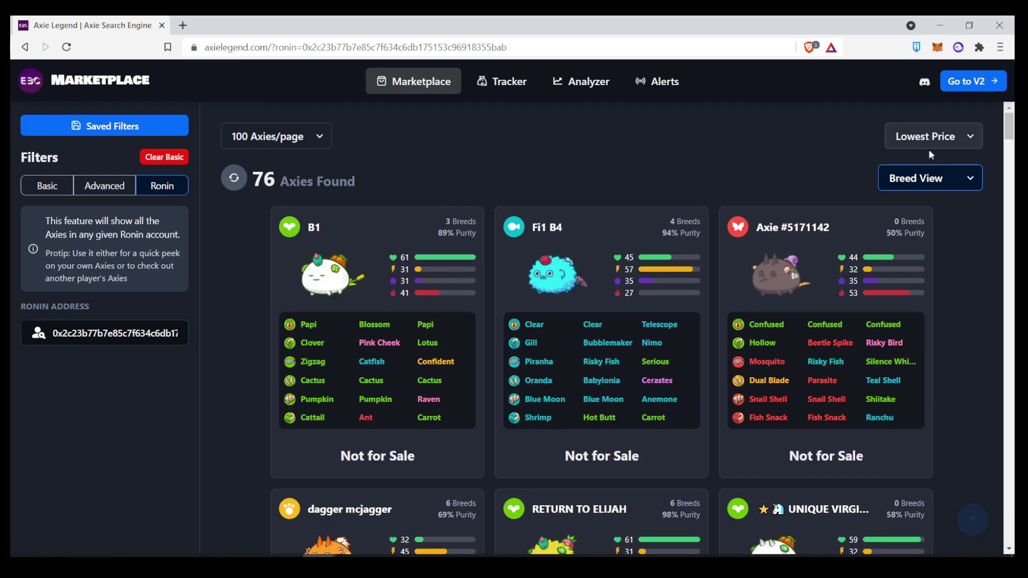
- Sort the wallet's 76 Axies by Latest and browse the reordered list
click(941, 136)
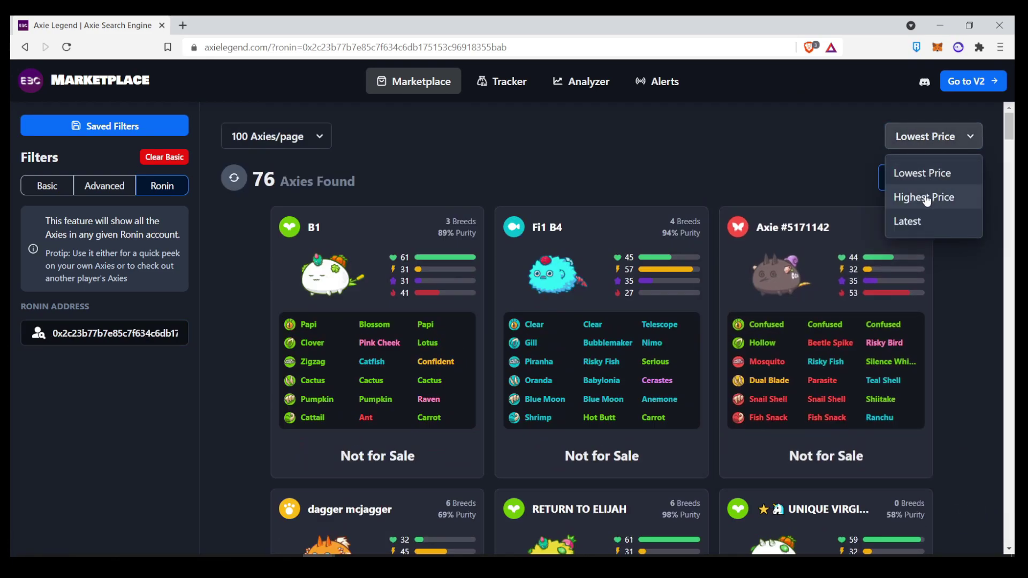
click(920, 224)
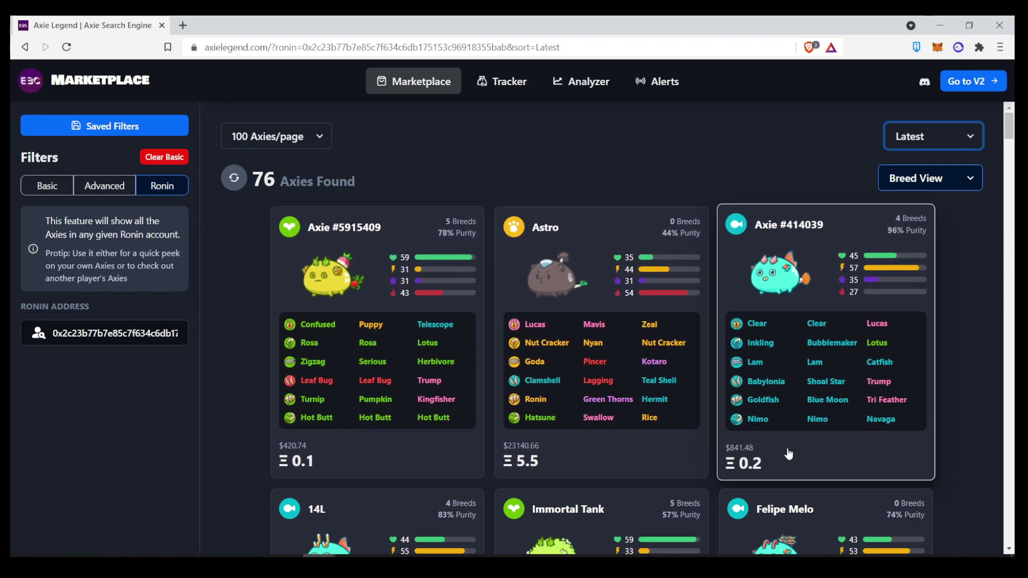
scroll(470, 426, down, 6)
scroll(384, 339, up, 5)
scroll(383, 339, up, 1)
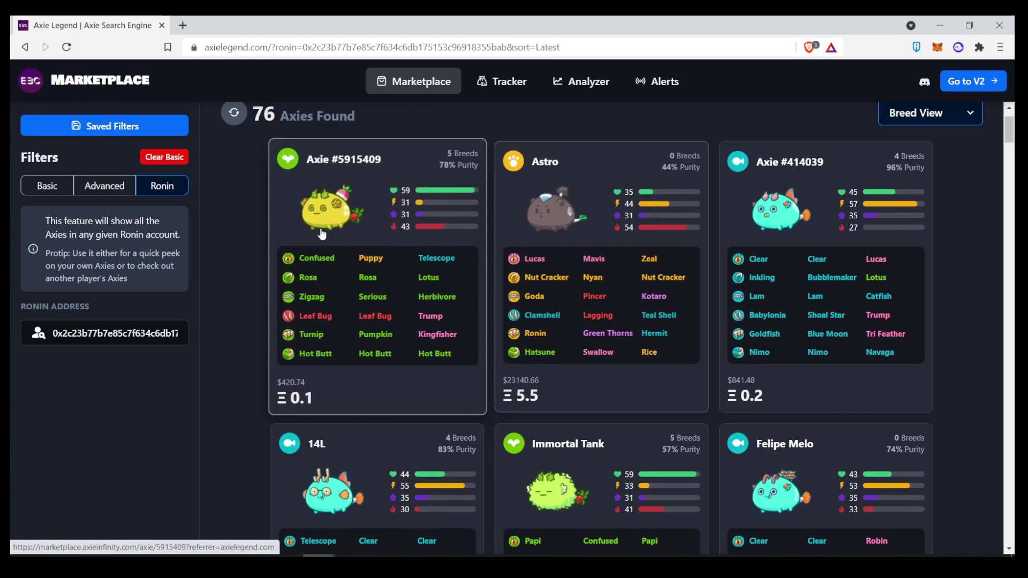
scroll(544, 292, up, 2)
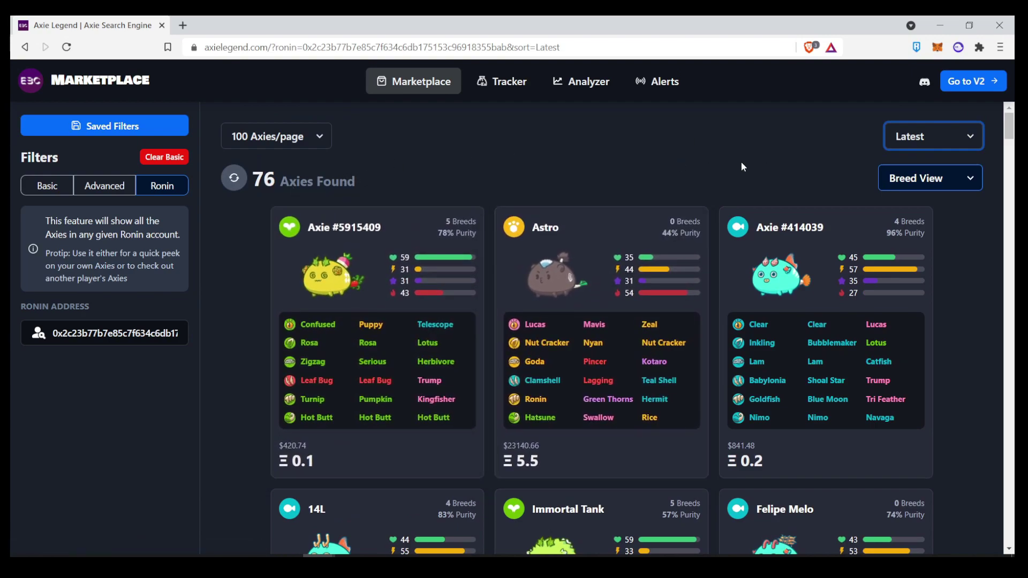
- Open the EBC Marketplace V2 beta in a new tab and view its breeding filters
click(977, 81)
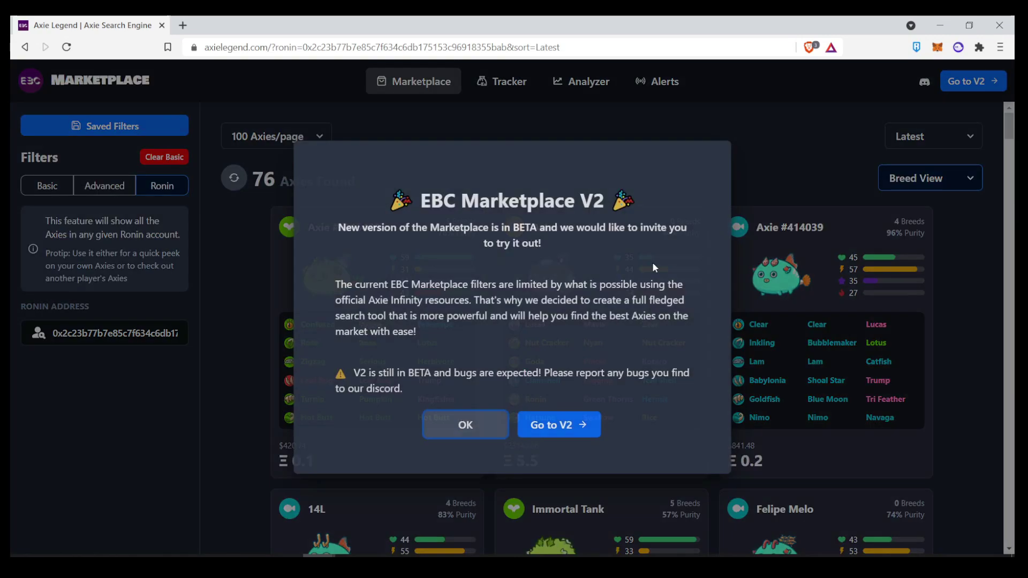
click(562, 437)
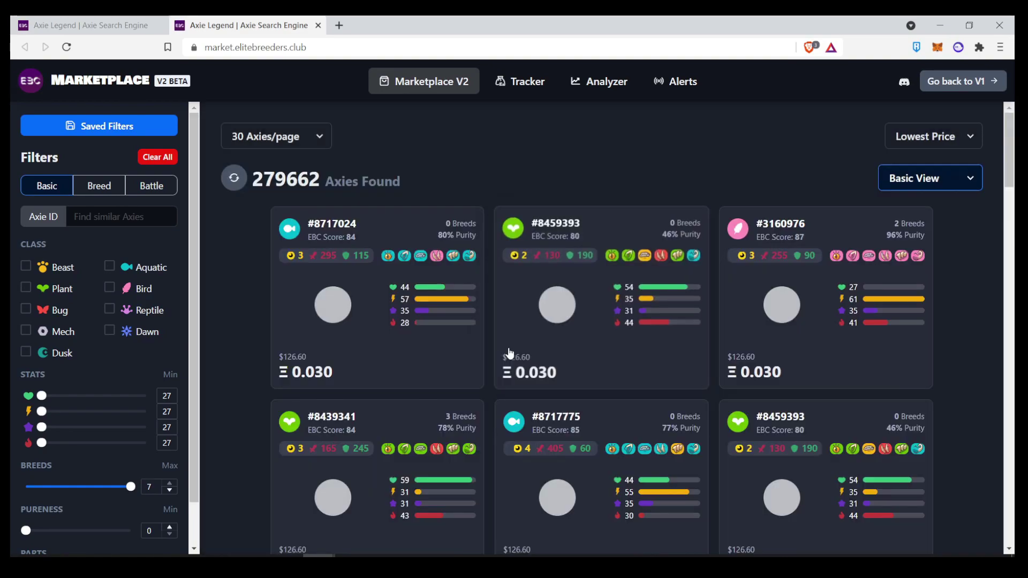
scroll(471, 374, down, 1)
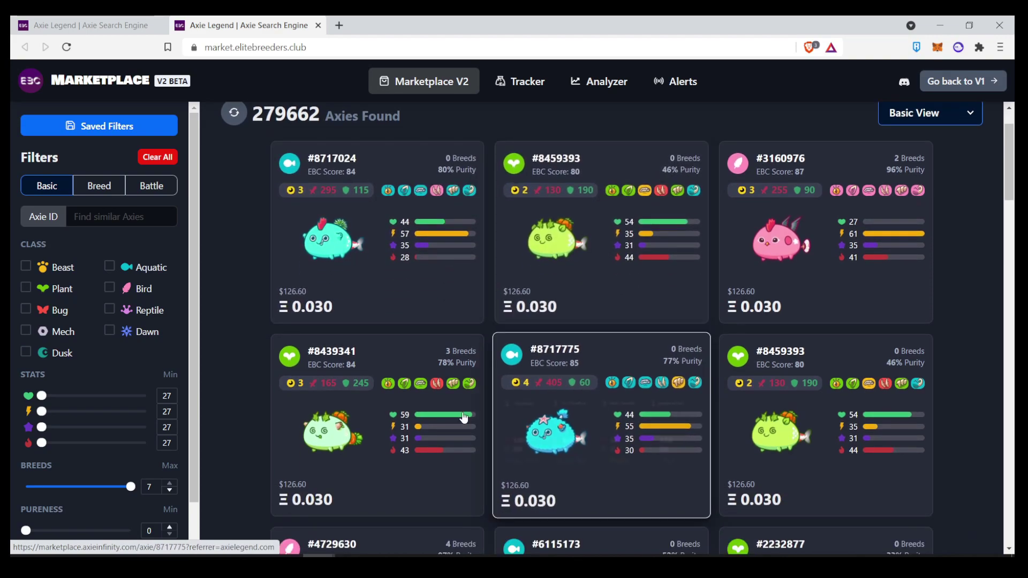
scroll(428, 417, down, 2)
scroll(94, 313, down, 1)
scroll(95, 312, up, 1)
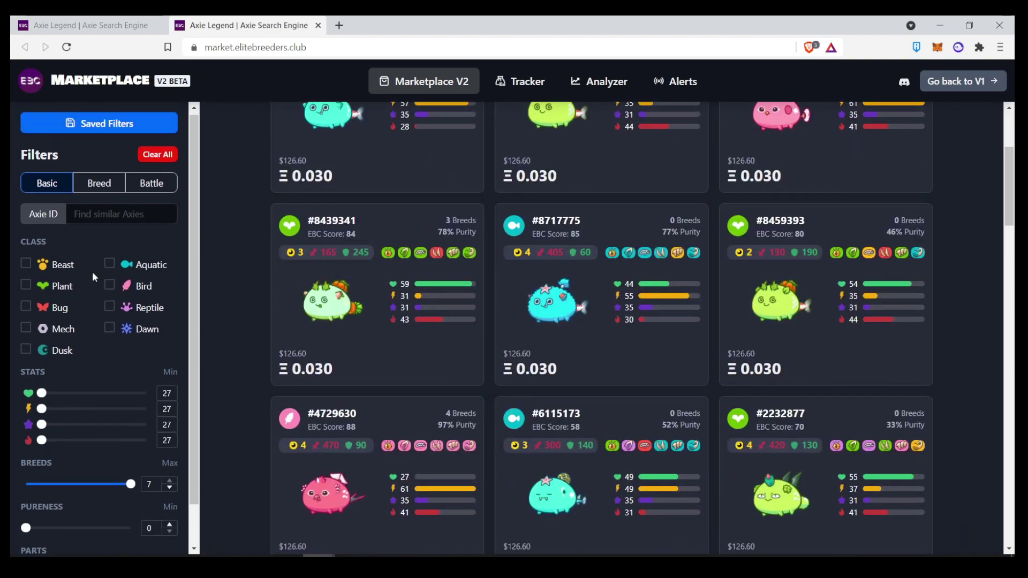
click(97, 193)
- Show the V2 Battle filters for energy, attack, defense and excluded parts
click(154, 191)
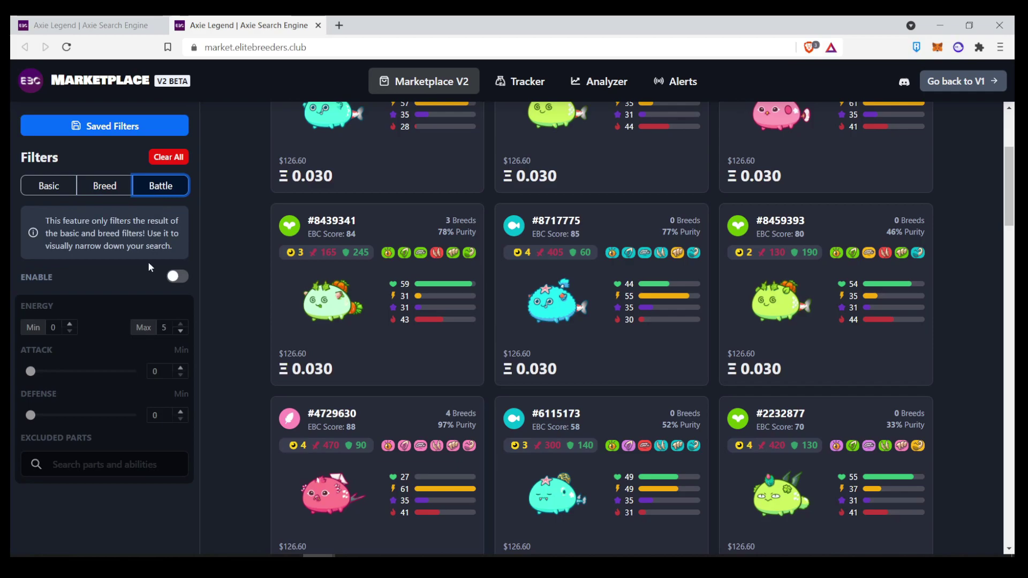